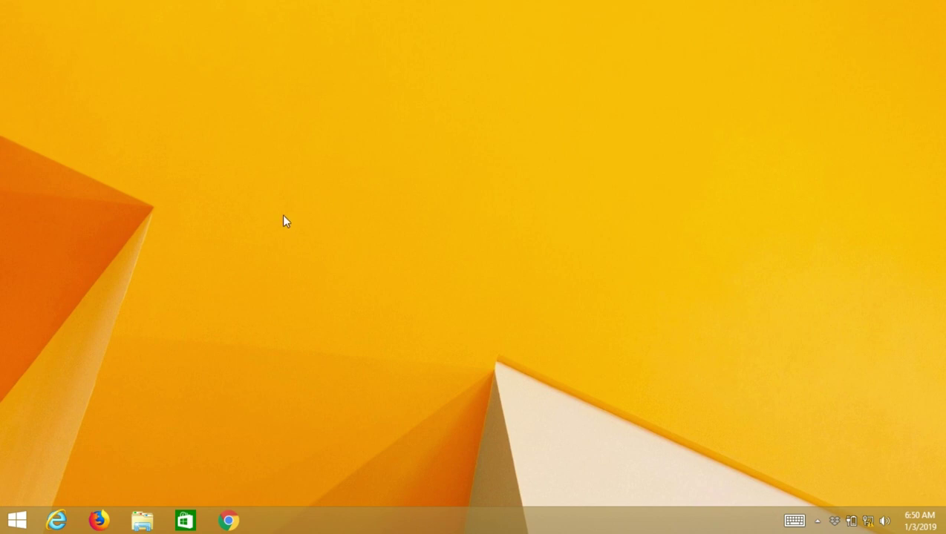
Go to the Windows 8 Start screen and show the full list of installed apps
{"action": "left_click", "coordinate": [14, 522]}
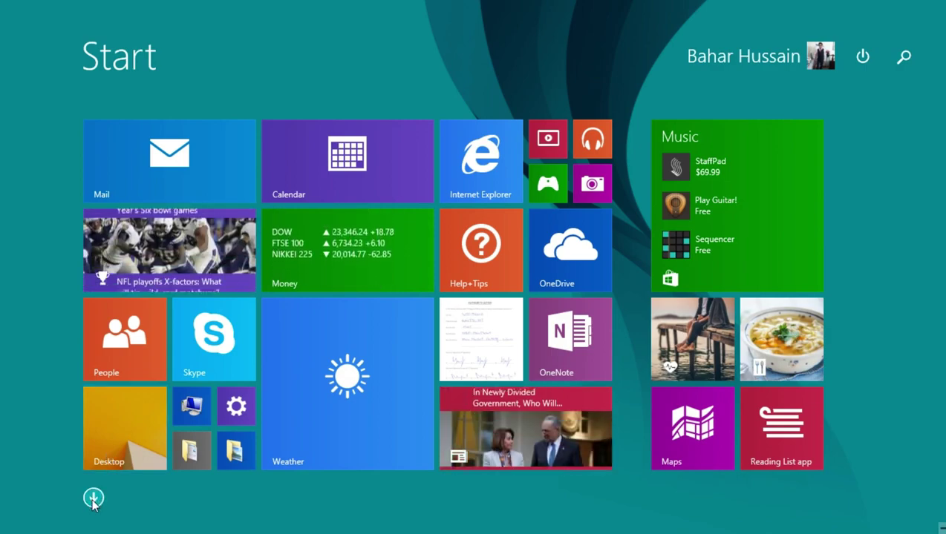
{"action": "left_click", "coordinate": [93, 498]}
Launch Photoshop and open dulhan-trends-free-wallpapers-latest-hd from the Photo_ShopCollection folder
{"action": "left_click", "coordinate": [358, 178]}
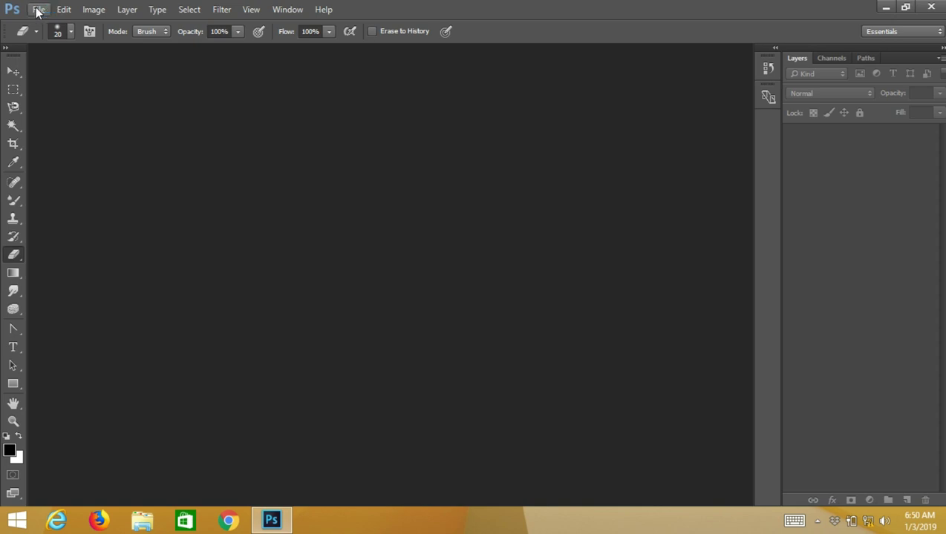
{"action": "left_click", "coordinate": [37, 10]}
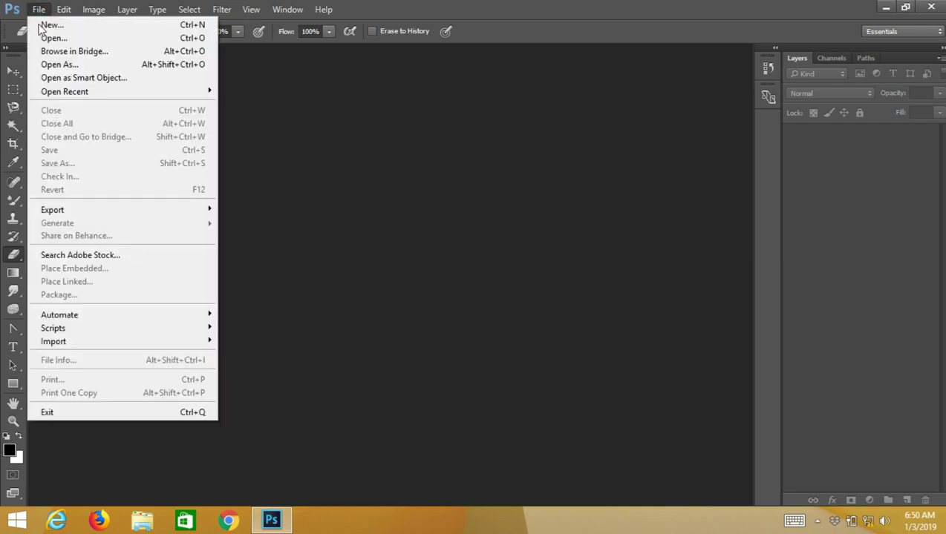
{"action": "left_click", "coordinate": [47, 37]}
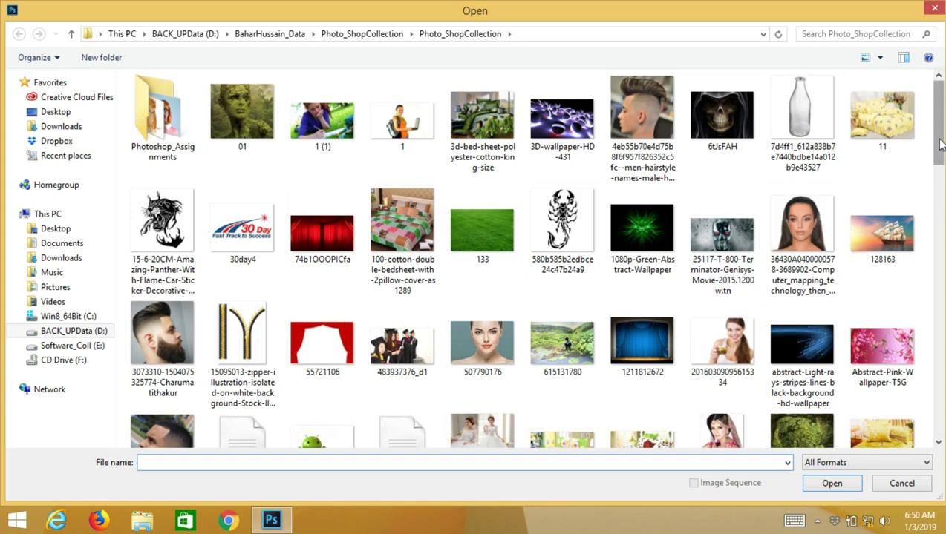
{"action": "left_click_drag", "start_coordinate": [940, 147], "coordinate": [941, 284]}
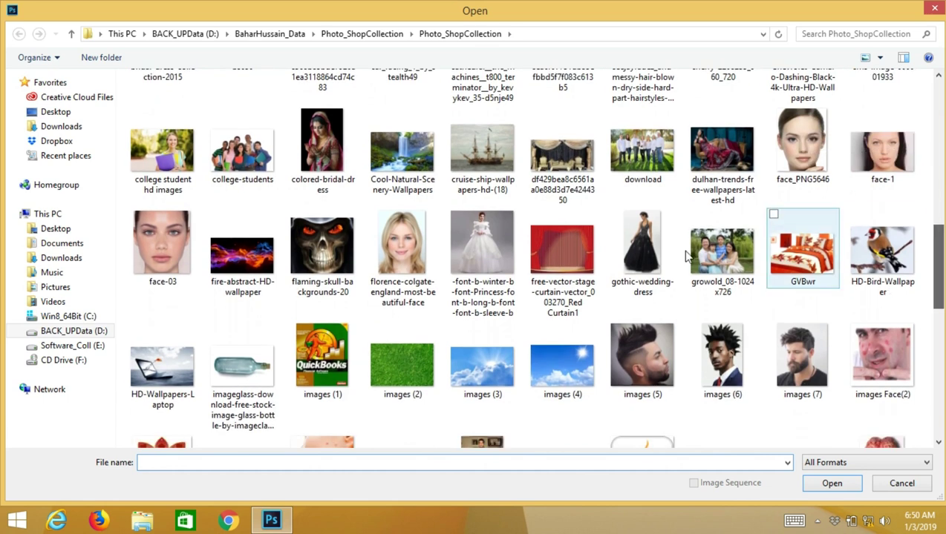
{"action": "left_click", "coordinate": [707, 154]}
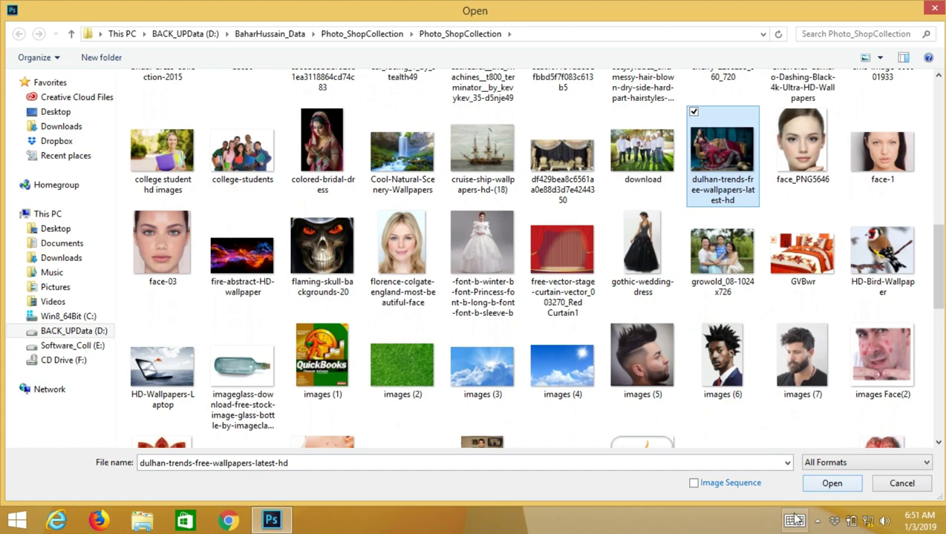
{"action": "left_click", "coordinate": [833, 484]}
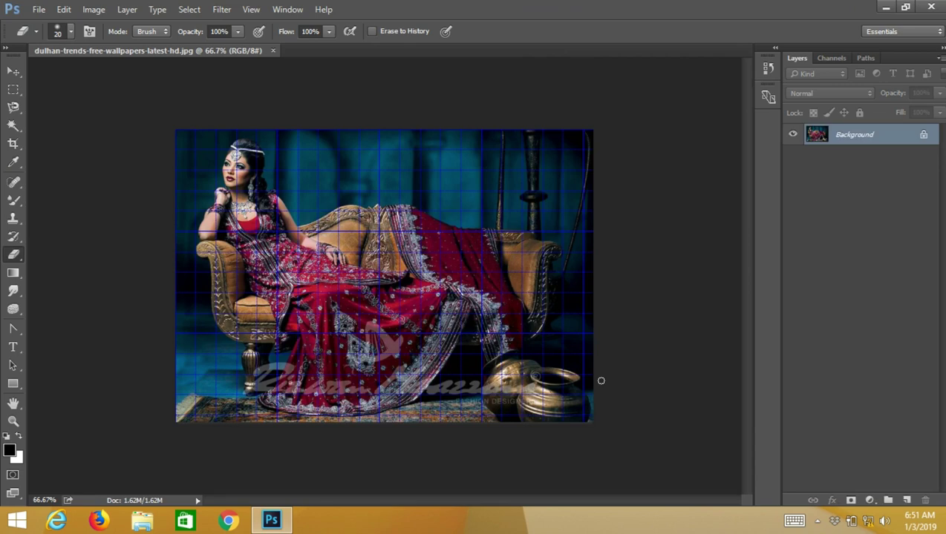
Zoom in on the bridal photo and turn on View > Show > Grid
{"action": "key", "text": "ctrl+plus"}
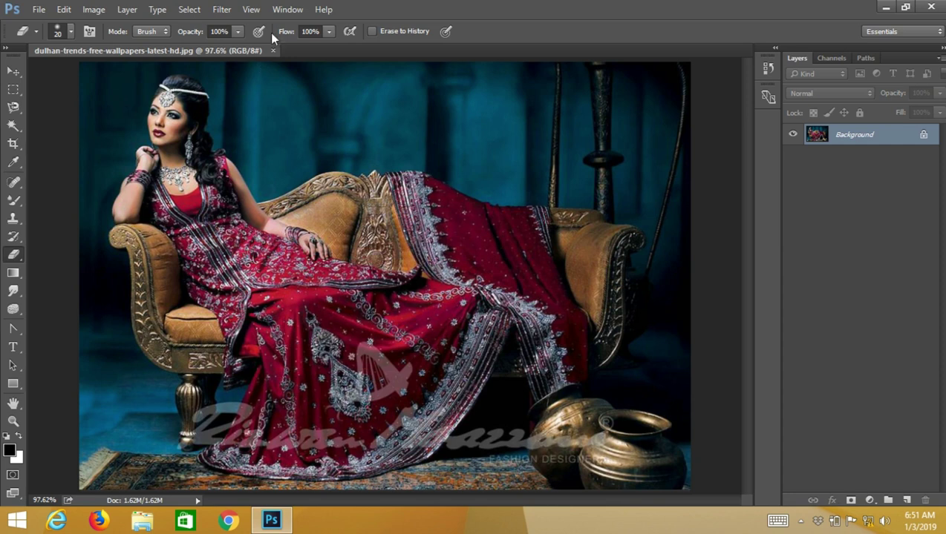
{"action": "left_click", "coordinate": [251, 9]}
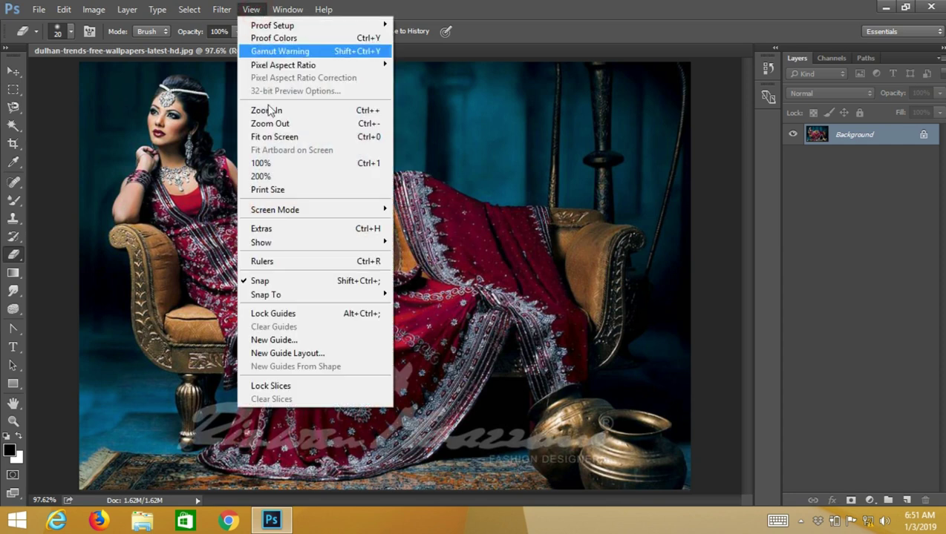
{"action": "mouse_move", "coordinate": [261, 242]}
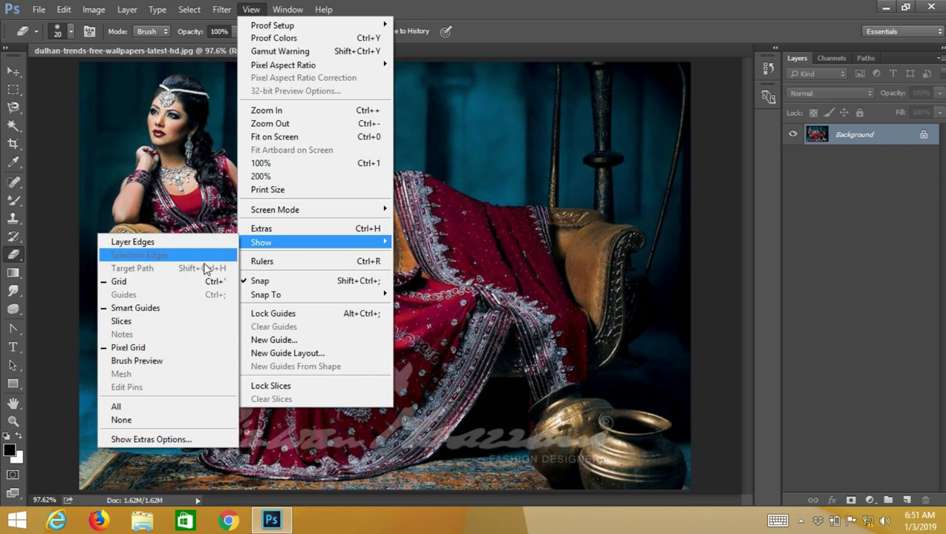
{"action": "left_click", "coordinate": [172, 282]}
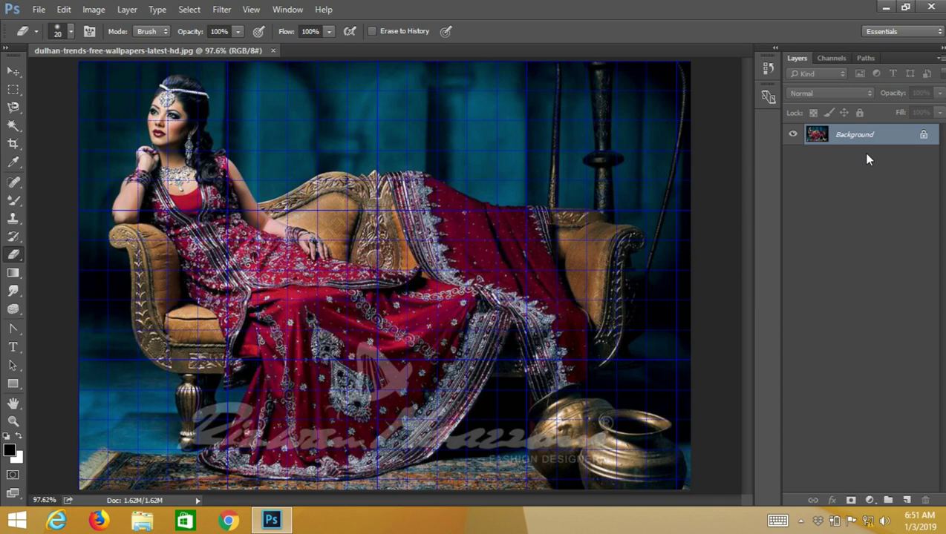
Duplicate the photo layer twice, rename the top copy 'Layer 2', and reselect Background
{"action": "key", "text": "ctrl+j"}
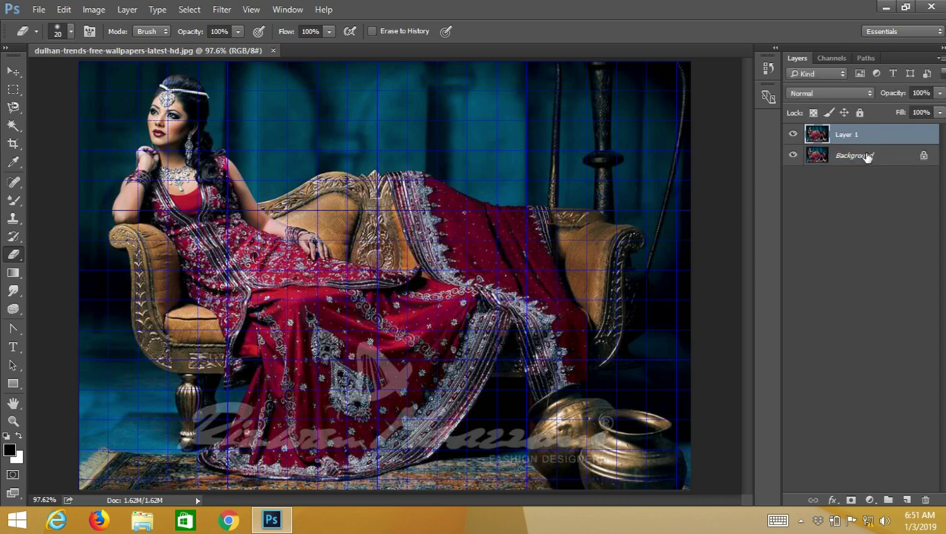
{"action": "key", "text": "ctrl+j"}
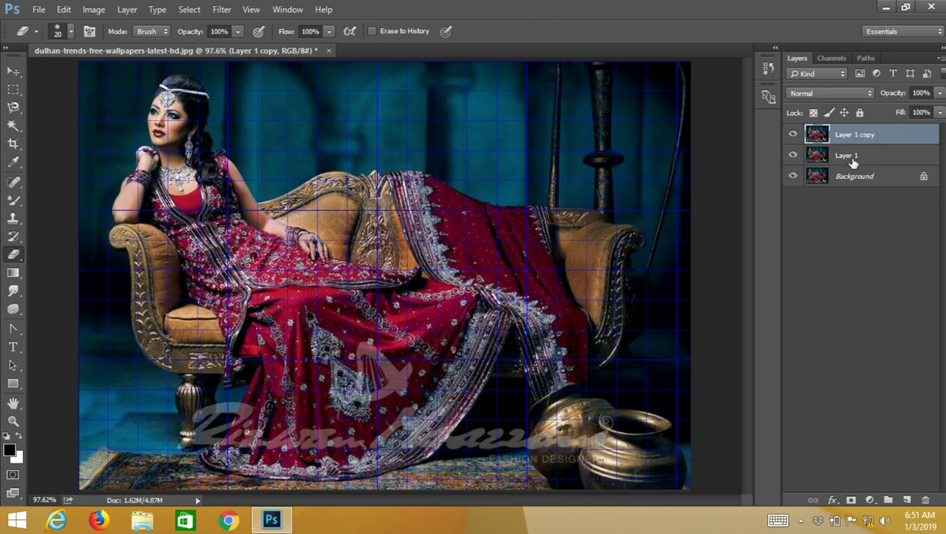
{"action": "left_click", "coordinate": [855, 140]}
{"action": "double_click", "coordinate": [855, 139]}
{"action": "type", "text": "Layer2"}
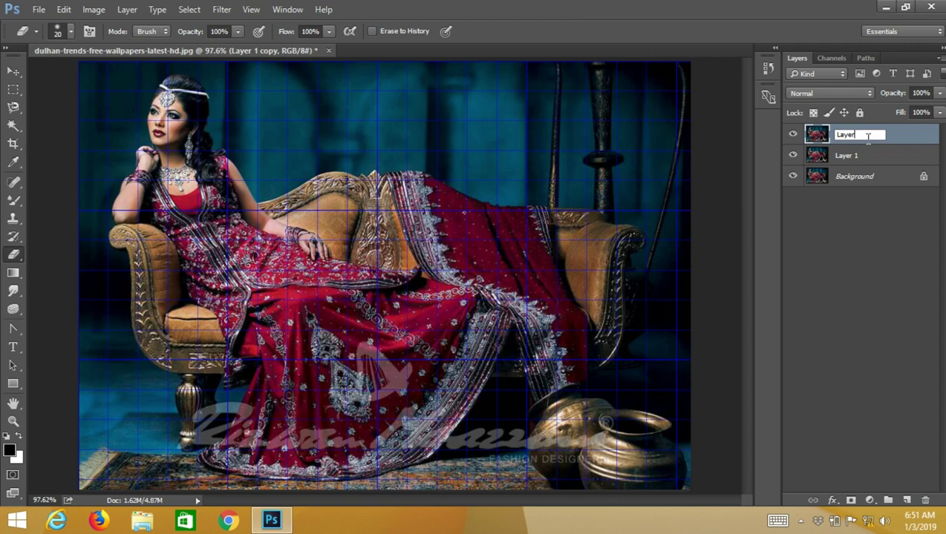
{"action": "type", "text": " 2"}
{"action": "key", "text": "Return"}
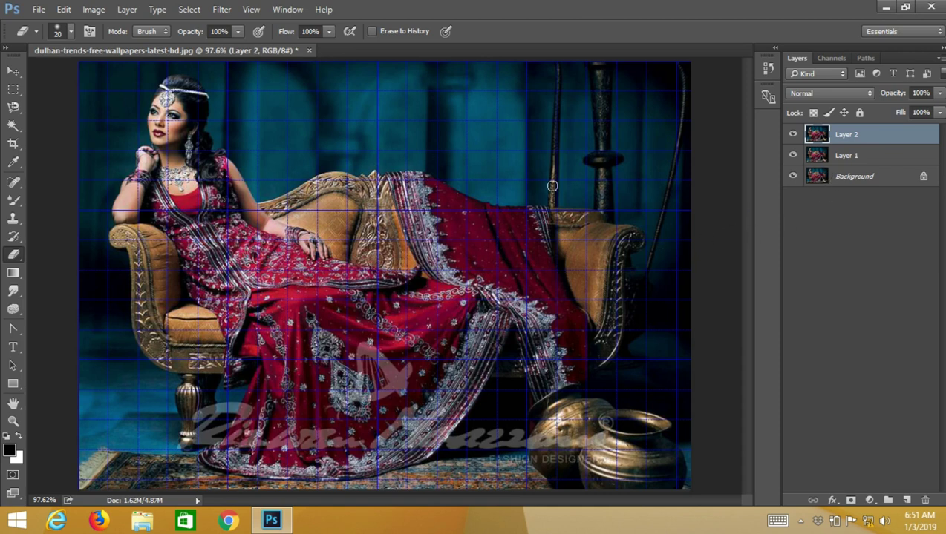
{"action": "left_click", "coordinate": [853, 181]}
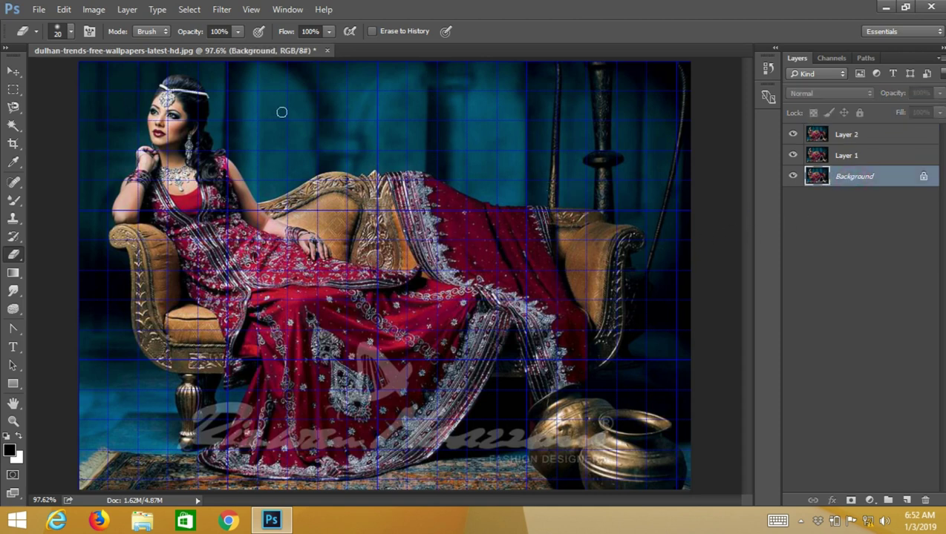
{"action": "left_click", "coordinate": [65, 9]}
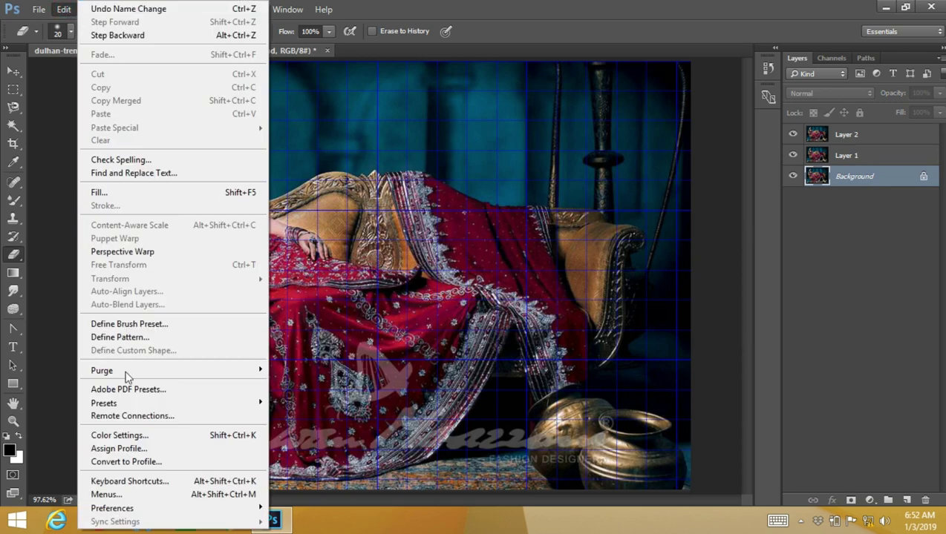
{"action": "mouse_move", "coordinate": [112, 509]}
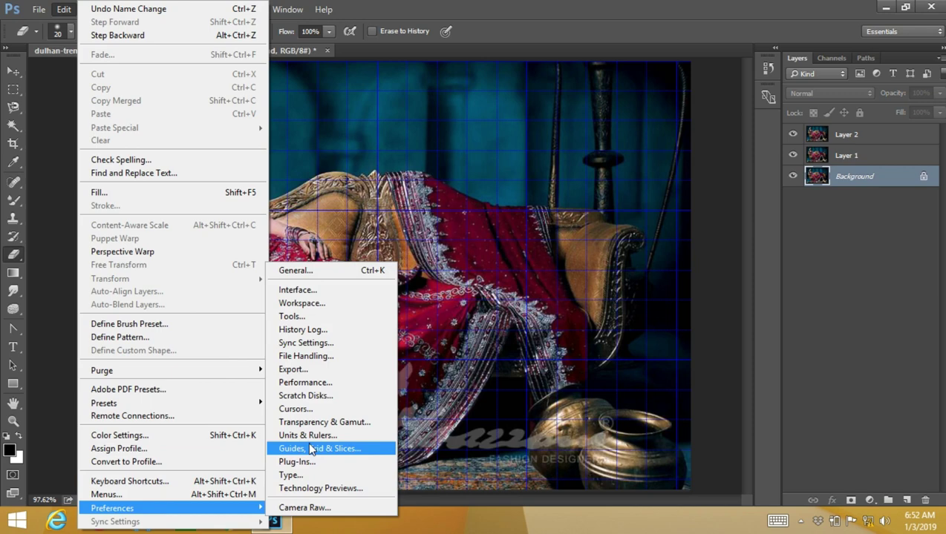
Set the grid preferences to yellow gridlines spaced every 200 pixels
{"action": "left_click", "coordinate": [315, 449]}
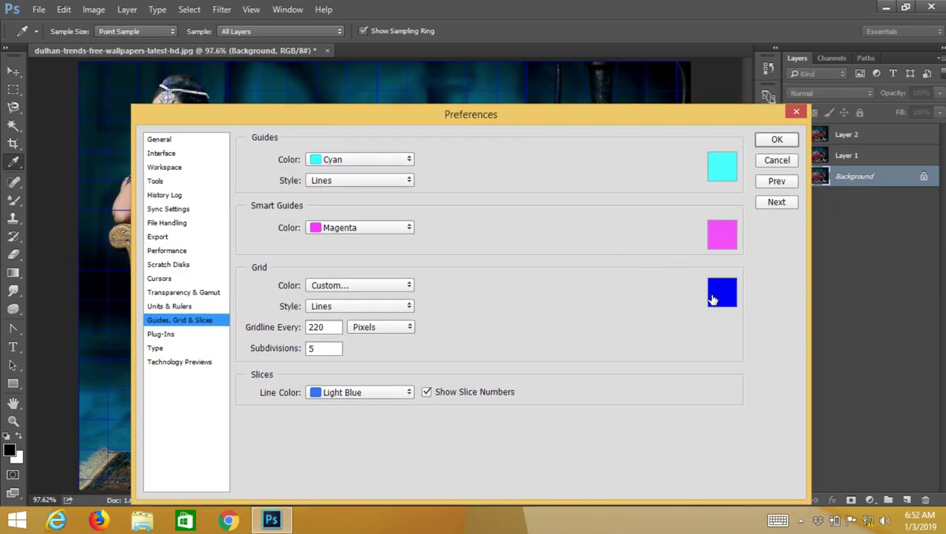
{"action": "left_click", "coordinate": [713, 299]}
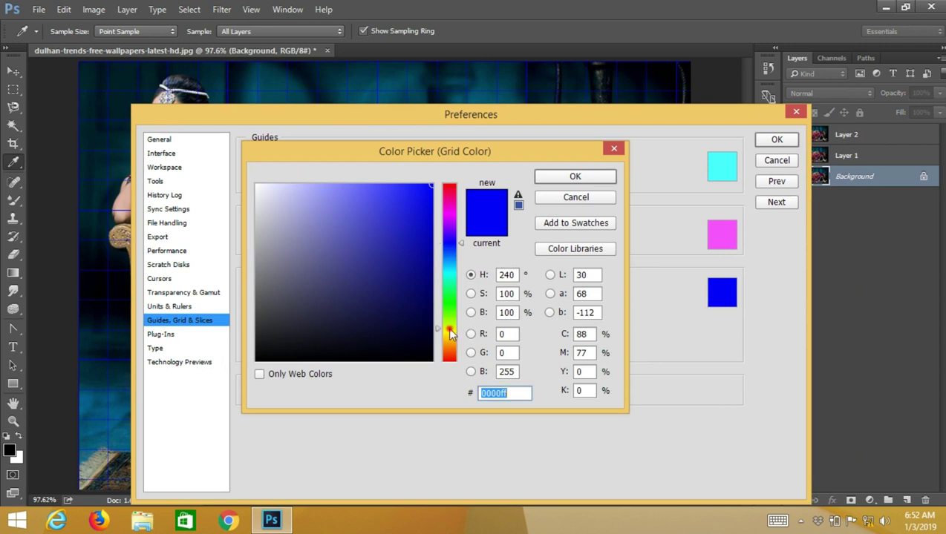
{"action": "left_click", "coordinate": [449, 330]}
{"action": "left_click", "coordinate": [573, 178]}
{"action": "mouse_move", "coordinate": [538, 113]}
{"action": "left_mouse_down"}
{"action": "mouse_move", "coordinate": [681, 100]}
{"action": "mouse_move", "coordinate": [680, 46]}
{"action": "left_mouse_up"}
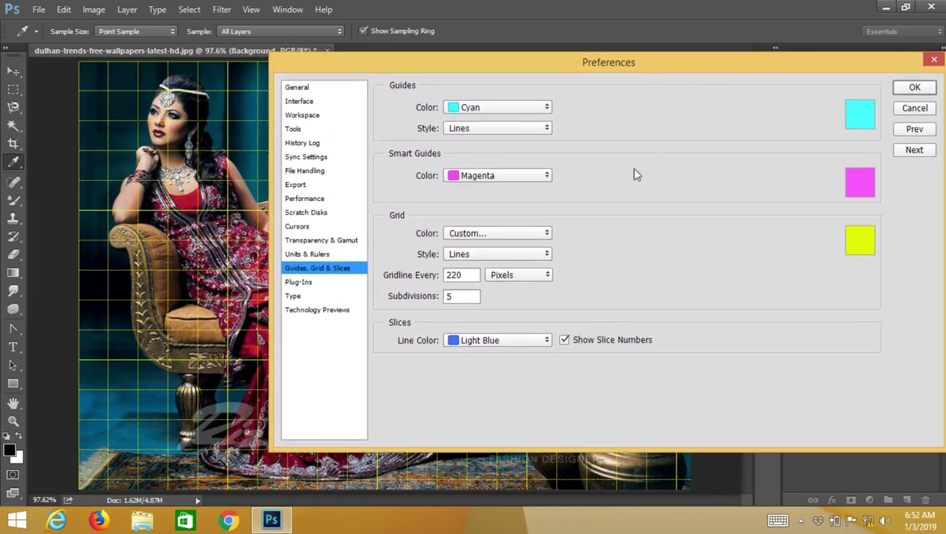
{"action": "left_click_drag", "start_coordinate": [470, 275], "coordinate": [438, 276]}
{"action": "type", "text": "200"}
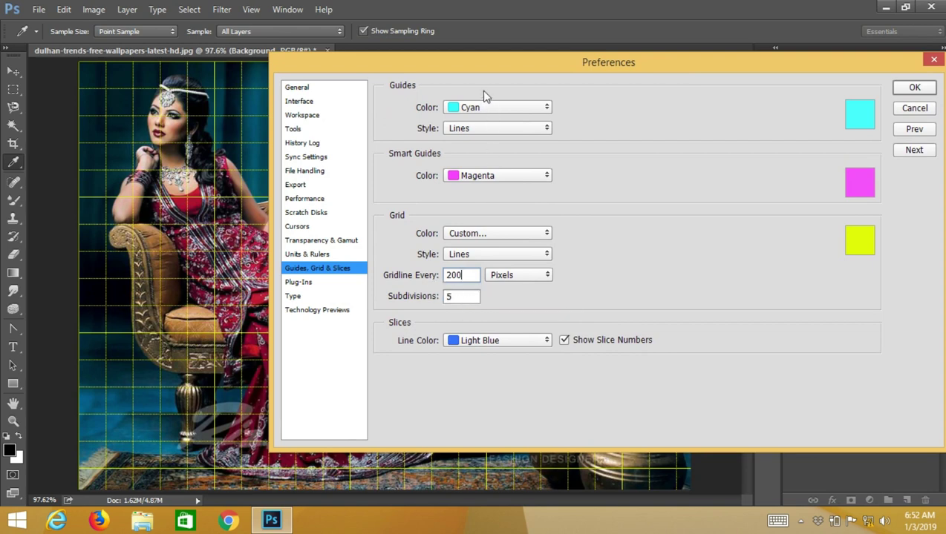
{"action": "mouse_move", "coordinate": [481, 65]}
{"action": "left_mouse_down"}
{"action": "mouse_move", "coordinate": [433, 245]}
{"action": "mouse_move", "coordinate": [404, 97]}
{"action": "left_mouse_up"}
{"action": "left_click", "coordinate": [837, 112]}
{"action": "key", "text": "e"}
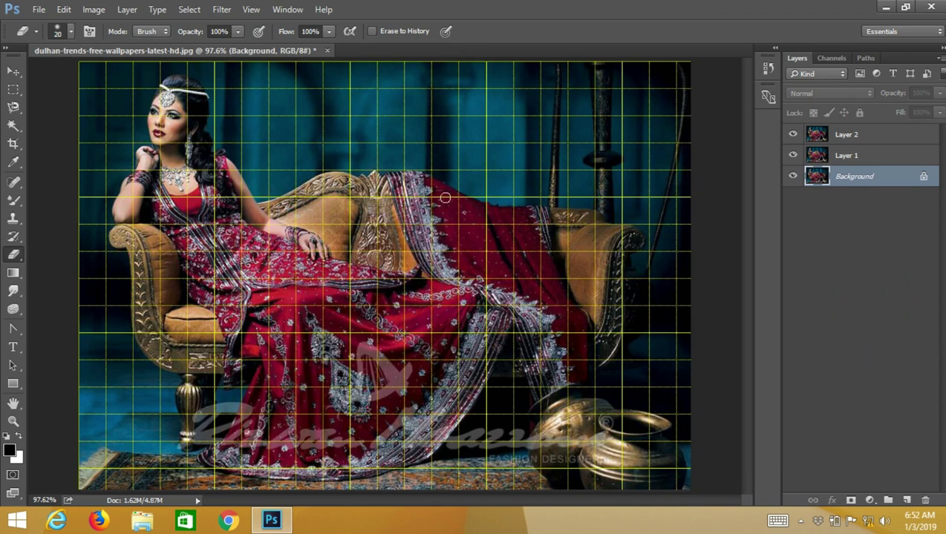
Crop a sliver off the right and bottom edges, leaving the photo about 6.250 in tall
{"action": "left_click", "coordinate": [13, 145]}
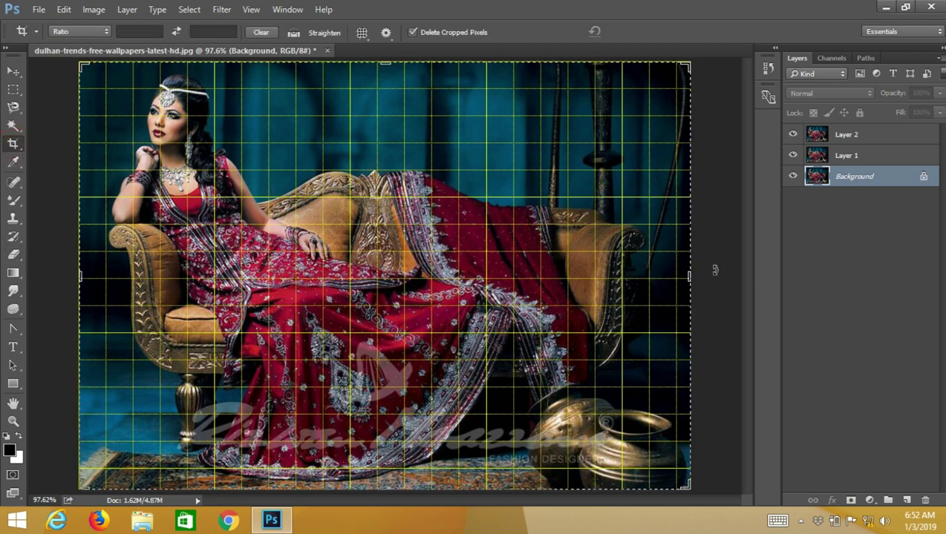
{"action": "left_click_drag", "start_coordinate": [689, 274], "coordinate": [682, 274]}
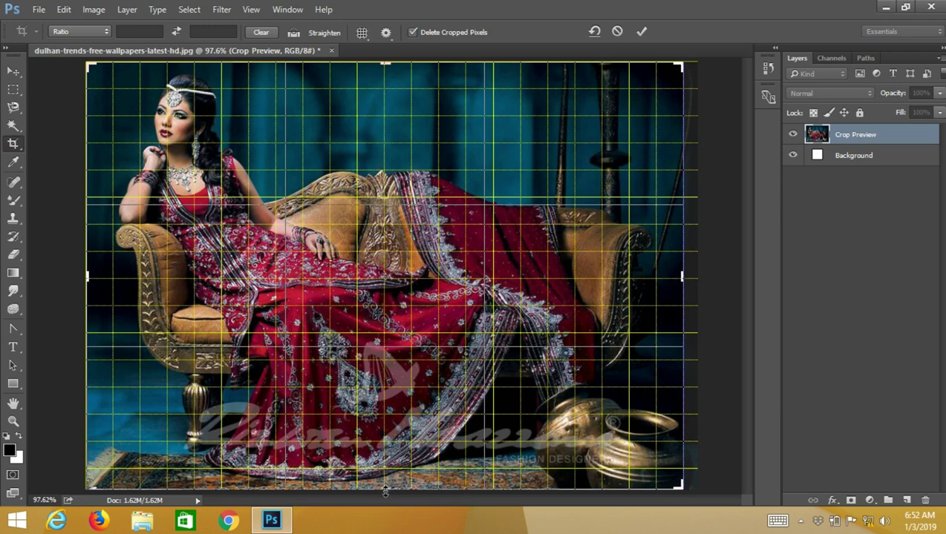
{"action": "left_click_drag", "start_coordinate": [385, 492], "coordinate": [384, 480]}
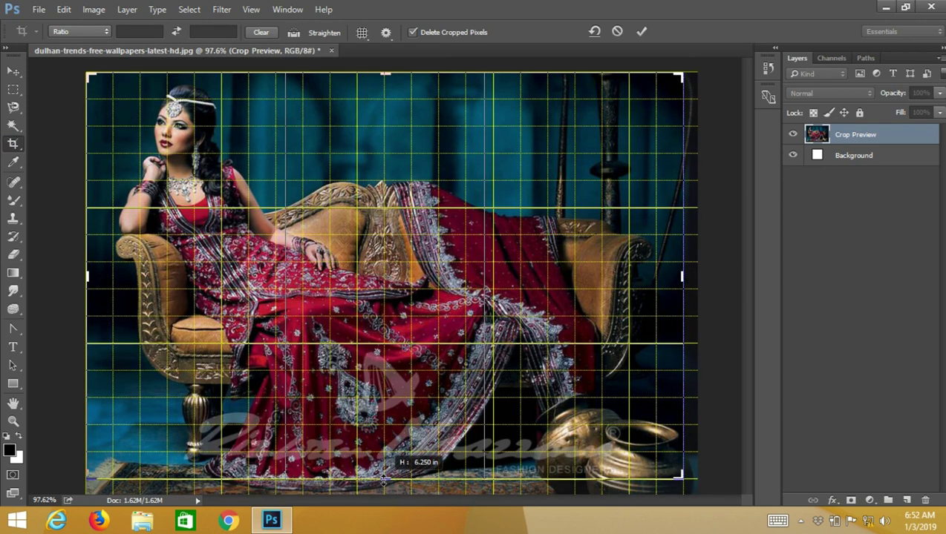
{"action": "key", "text": "Return"}
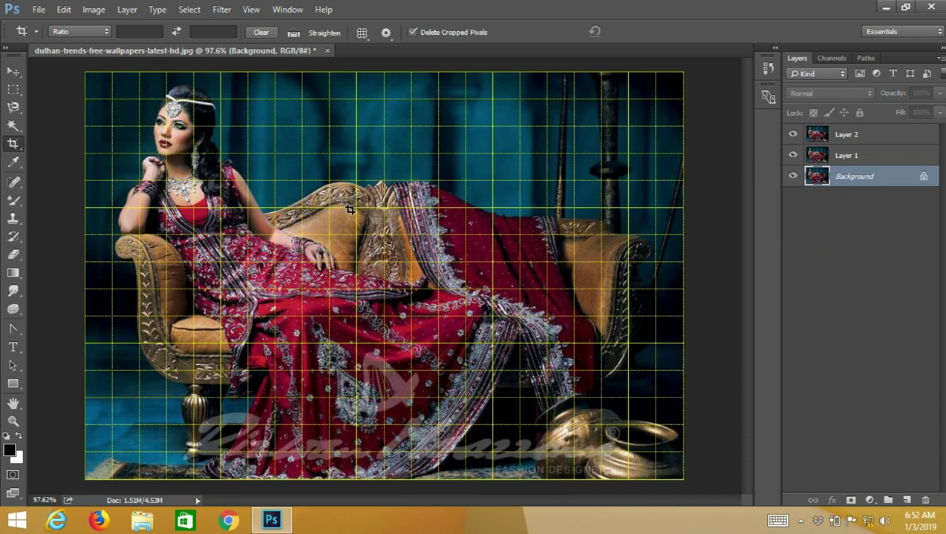
{"action": "left_click", "coordinate": [14, 71]}
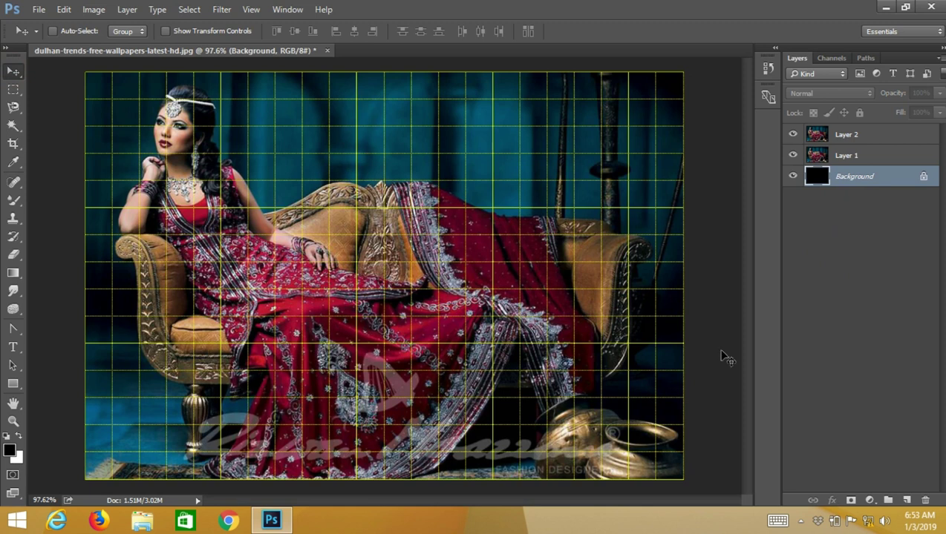
{"action": "left_click", "coordinate": [853, 156]}
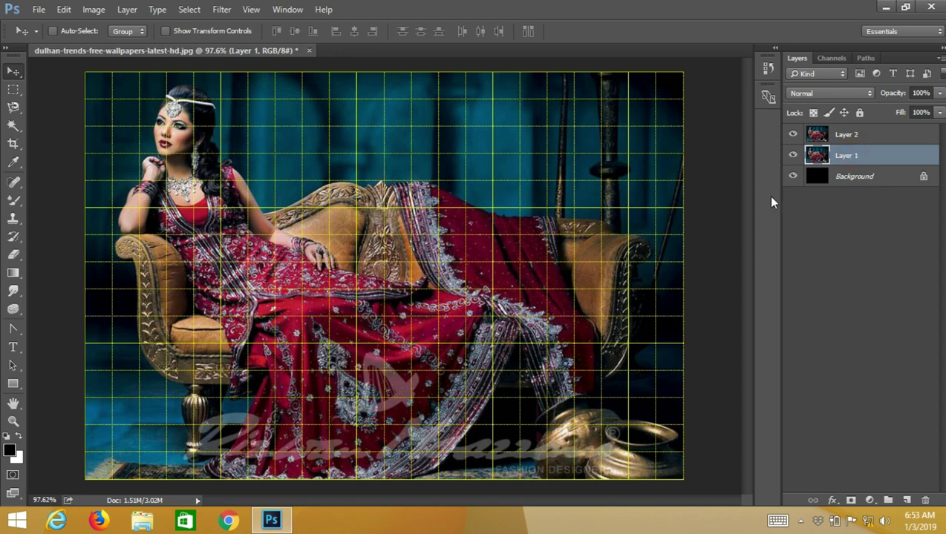
Marquee-select the first three alternating grid columns, each running the photo's full height
{"action": "left_click", "coordinate": [12, 91]}
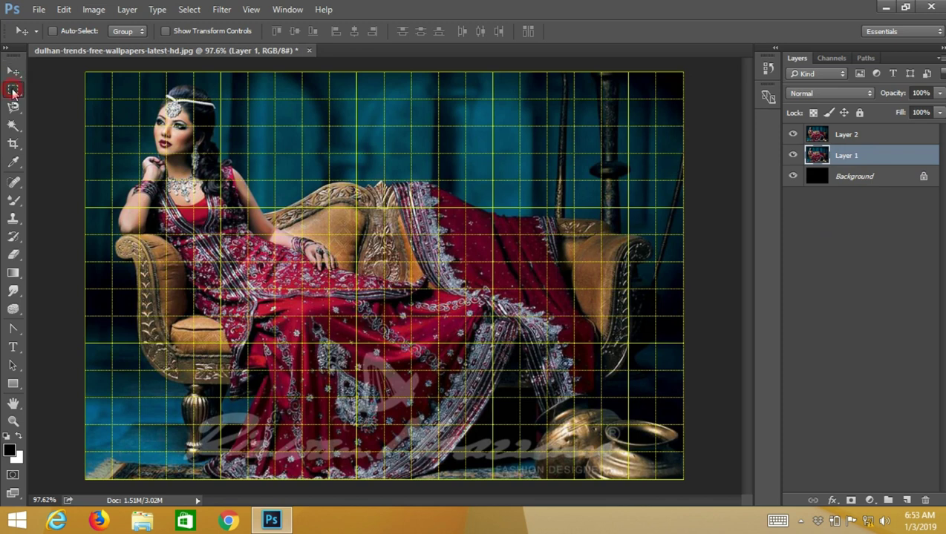
{"action": "left_click", "coordinate": [50, 88]}
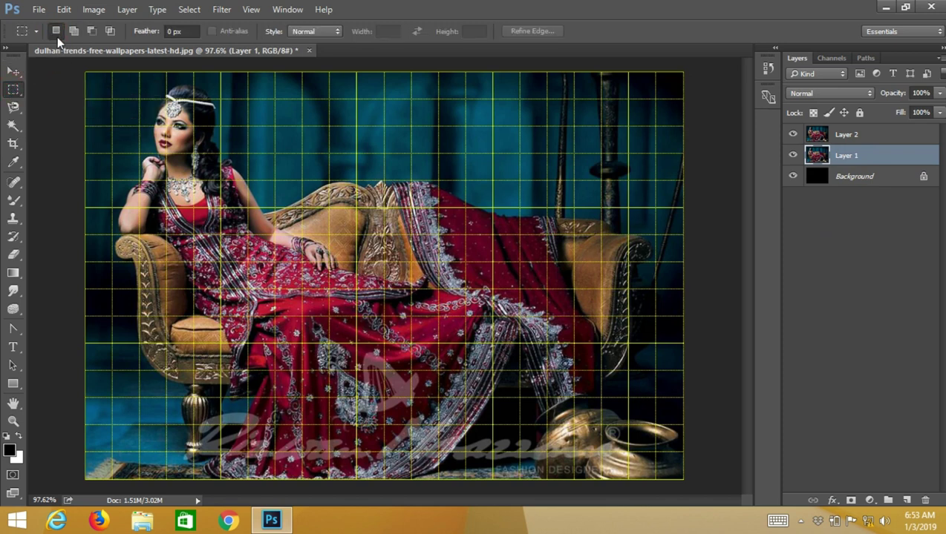
{"action": "left_click_drag", "start_coordinate": [84, 70], "coordinate": [137, 479]}
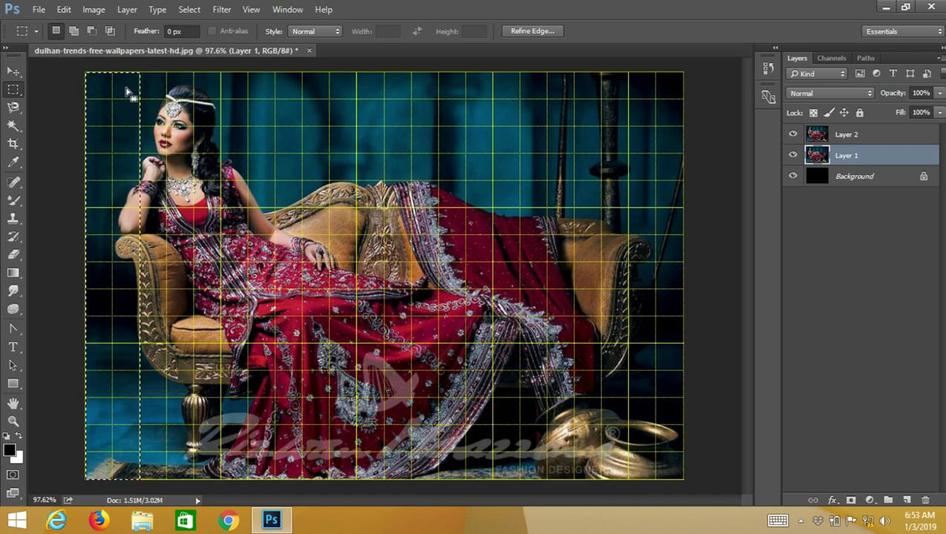
{"action": "key", "text": "shift"}
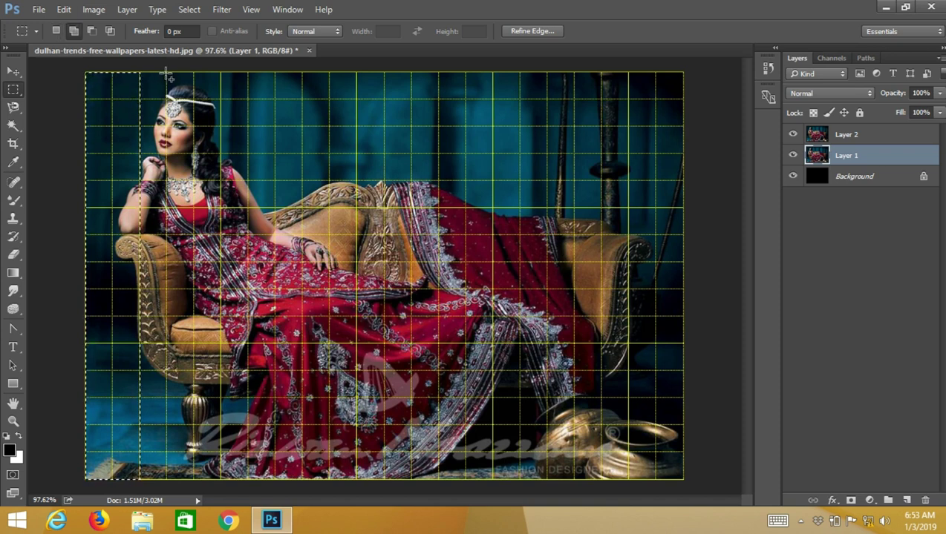
{"action": "left_click_drag", "start_coordinate": [167, 74], "coordinate": [226, 484]}
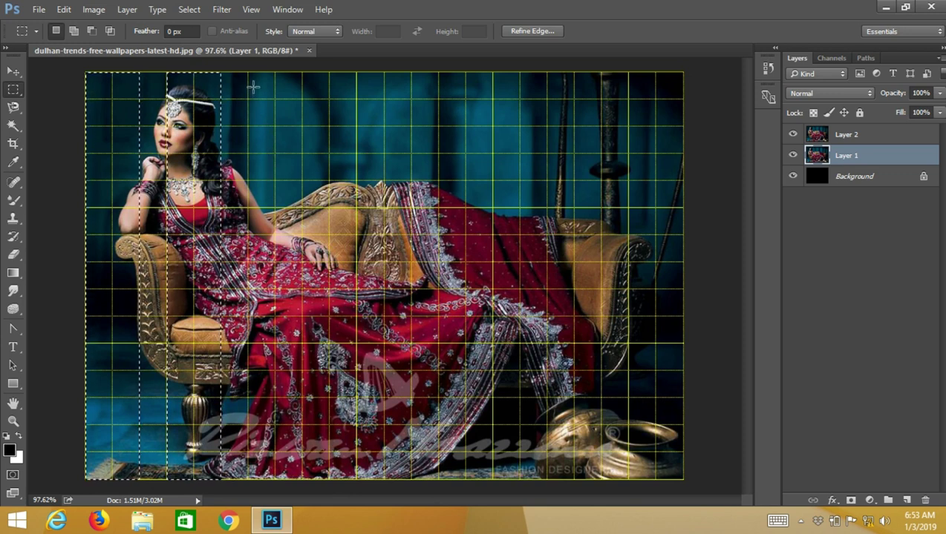
{"action": "left_click_drag", "start_coordinate": [250, 73], "coordinate": [291, 339]}
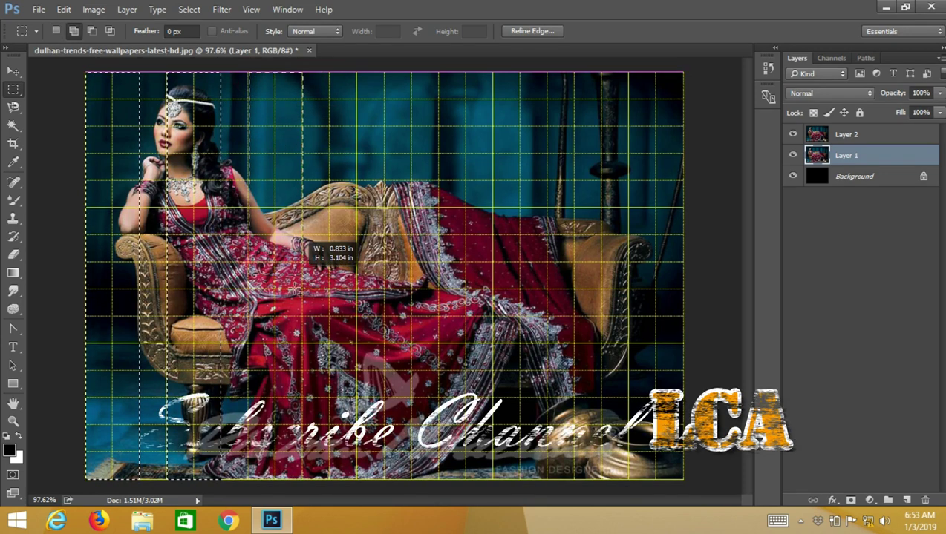
{"action": "left_click_drag", "start_coordinate": [295, 339], "coordinate": [304, 481]}
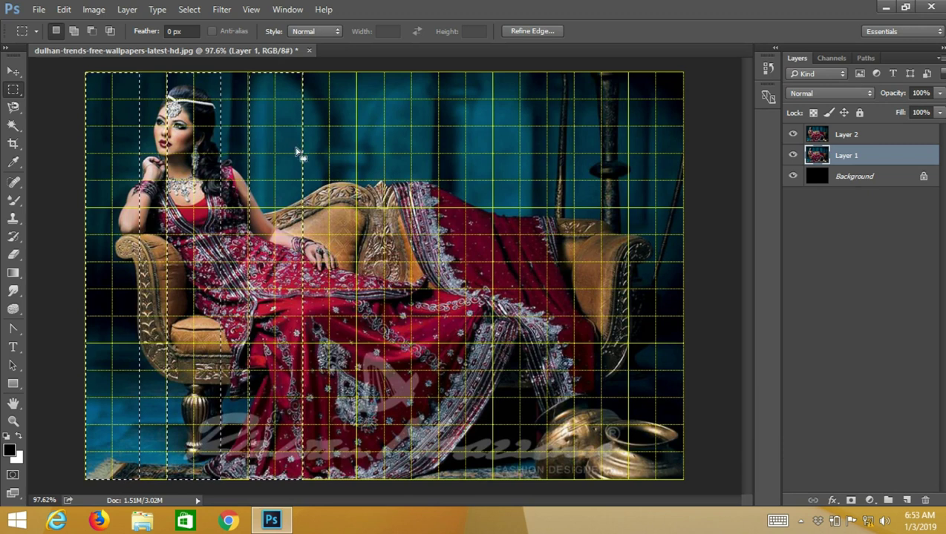
Add the remaining five alternating full-height columns out to the right edge
{"action": "left_click", "coordinate": [76, 32]}
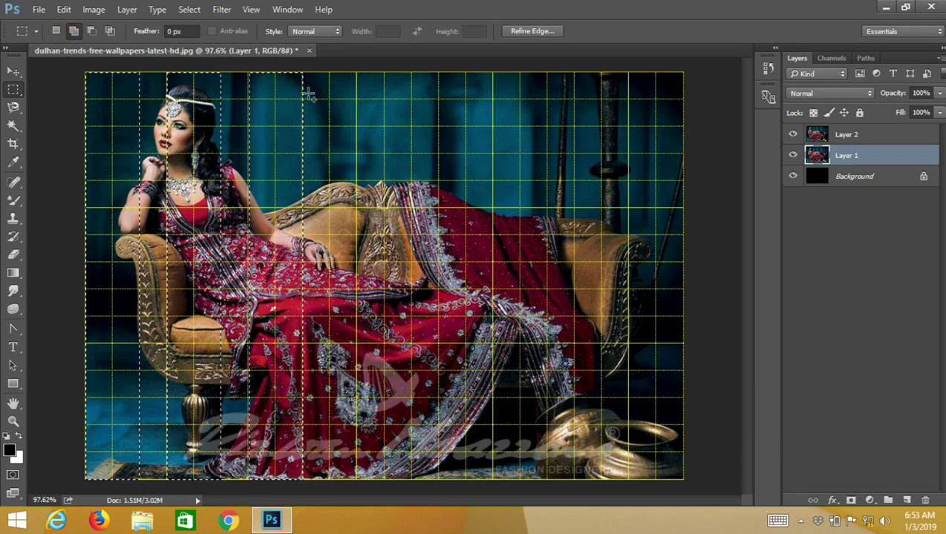
{"action": "left_click_drag", "start_coordinate": [331, 72], "coordinate": [386, 449]}
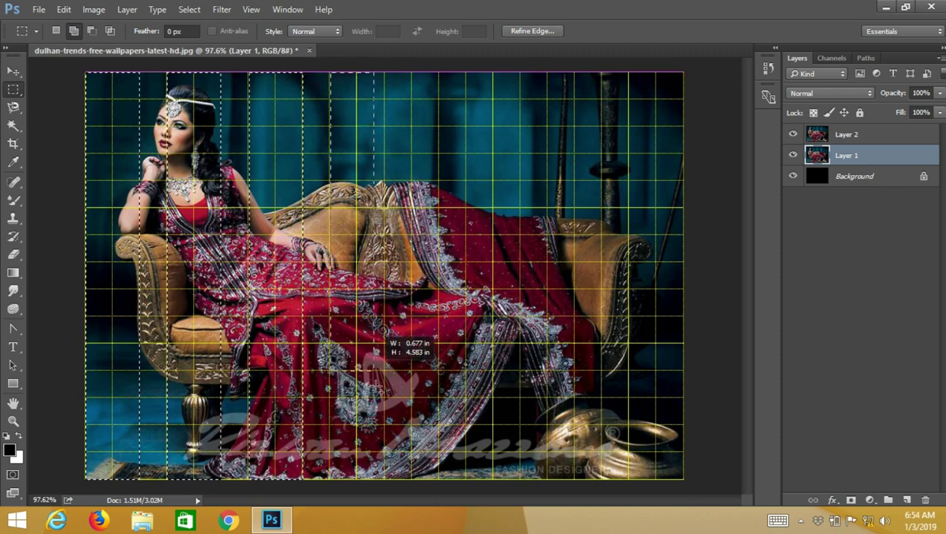
{"action": "left_click_drag", "start_coordinate": [385, 450], "coordinate": [386, 487]}
{"action": "mouse_move", "coordinate": [412, 72]}
{"action": "left_mouse_down"}
{"action": "mouse_move", "coordinate": [467, 323]}
{"action": "mouse_move", "coordinate": [467, 487]}
{"action": "left_mouse_up"}
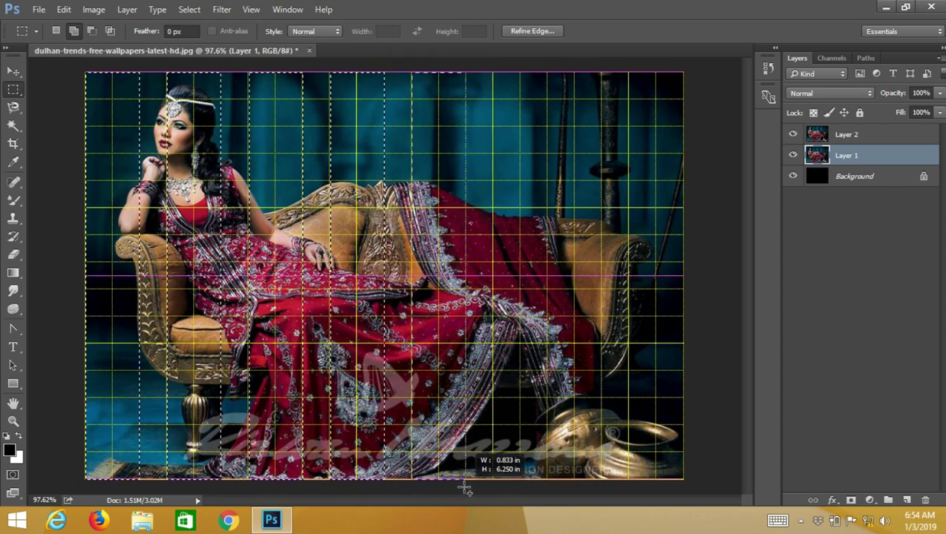
{"action": "mouse_move", "coordinate": [493, 72]}
{"action": "left_mouse_down"}
{"action": "mouse_move", "coordinate": [564, 334]}
{"action": "mouse_move", "coordinate": [547, 481]}
{"action": "left_mouse_up"}
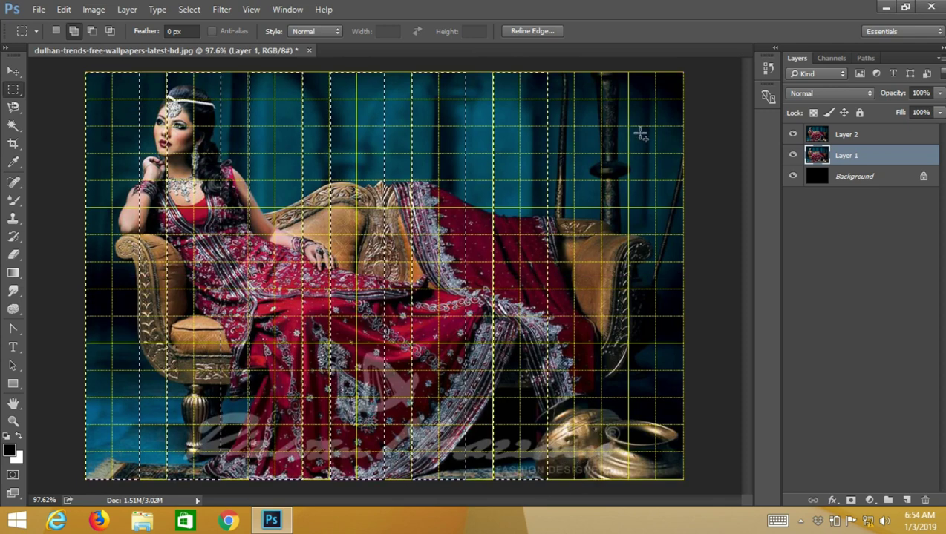
{"action": "left_click_drag", "start_coordinate": [575, 73], "coordinate": [630, 490]}
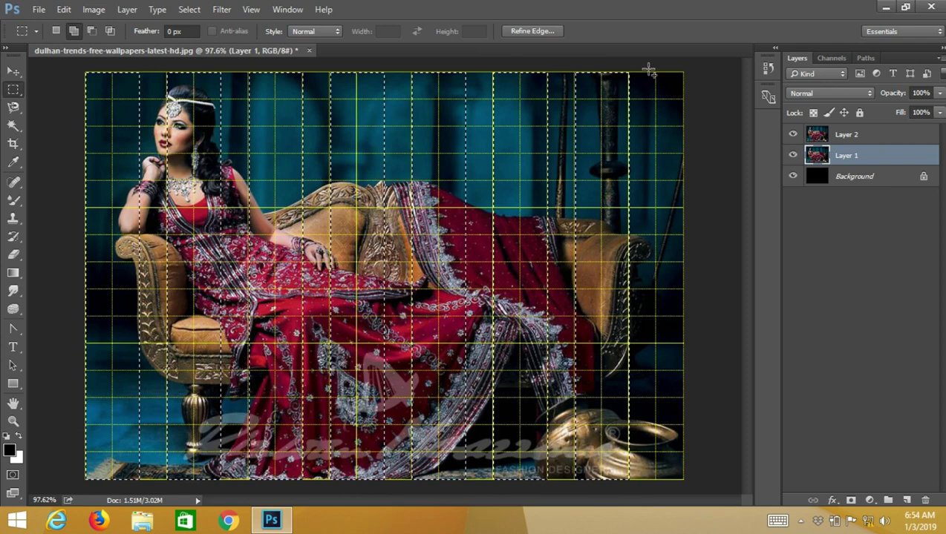
{"action": "left_click_drag", "start_coordinate": [653, 68], "coordinate": [717, 489]}
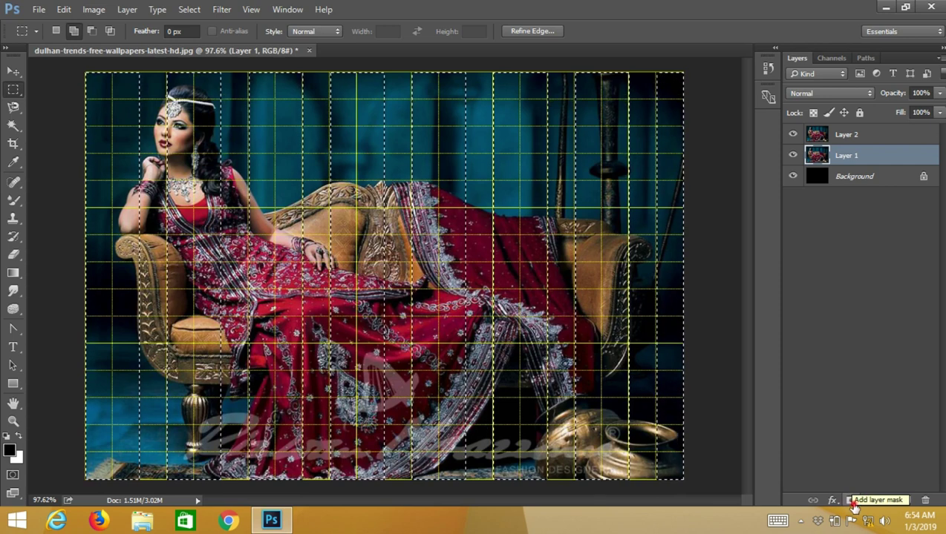
Turn the column selection into Layer 1's layer mask, then select Layer 2
{"action": "left_click", "coordinate": [852, 503]}
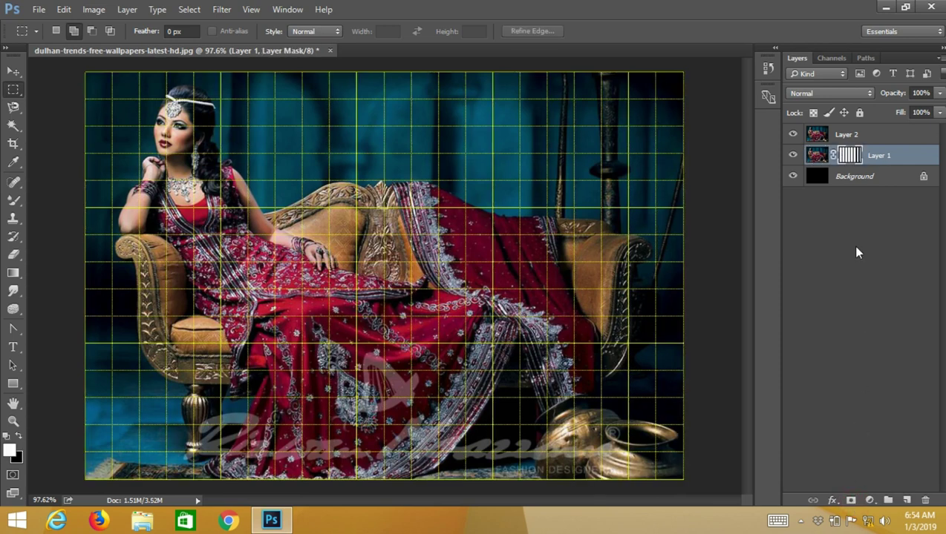
{"action": "left_click", "coordinate": [846, 135]}
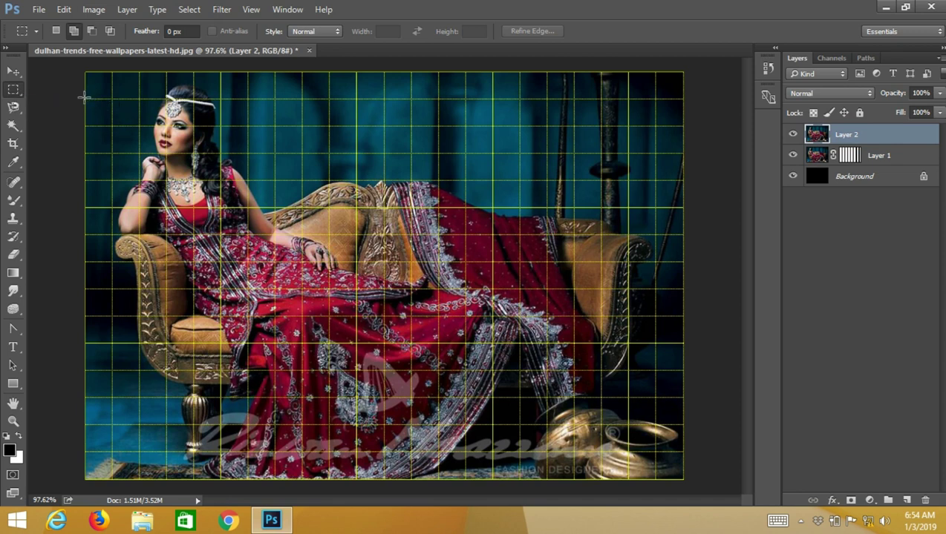
Select five alternating horizontal grid rows, each spanning the photo's full width
{"action": "left_click_drag", "start_coordinate": [83, 97], "coordinate": [684, 153]}
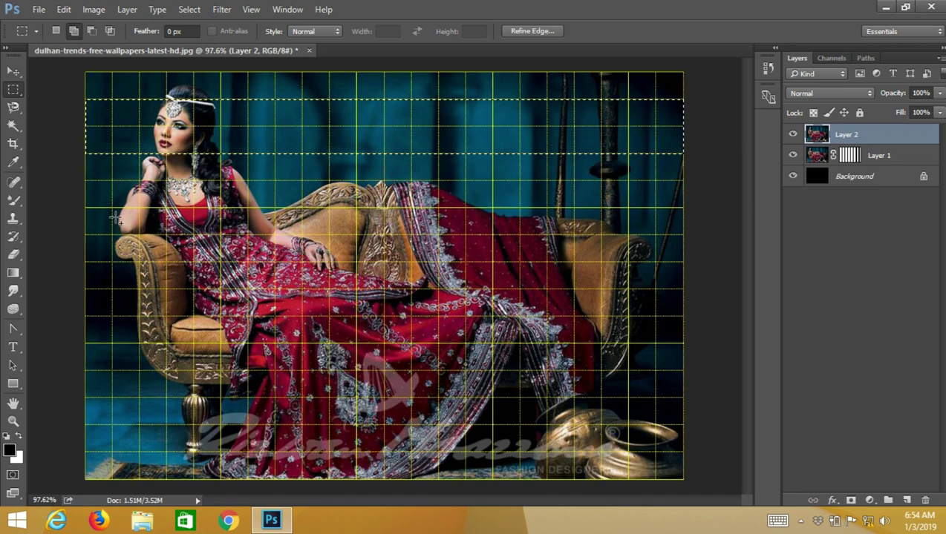
{"action": "left_click_drag", "start_coordinate": [85, 180], "coordinate": [684, 236]}
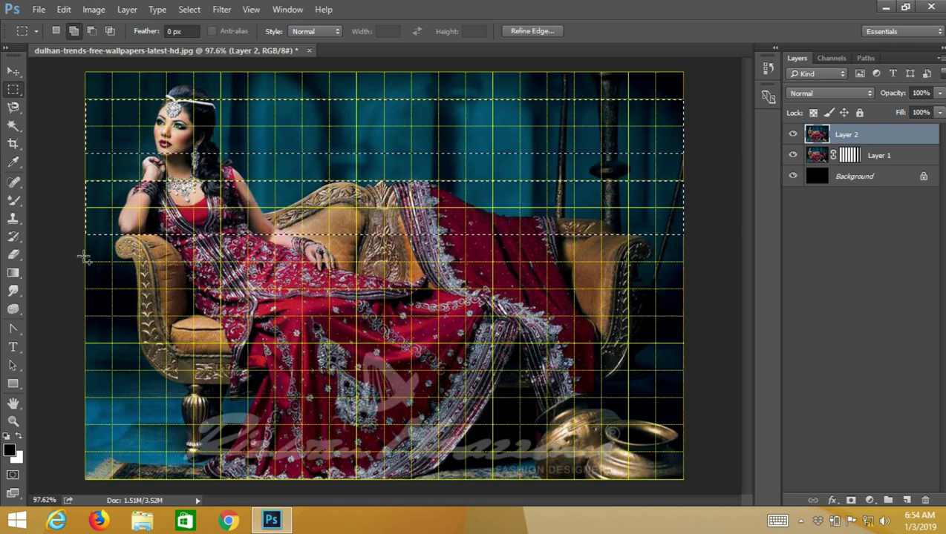
{"action": "left_click_drag", "start_coordinate": [85, 262], "coordinate": [692, 318]}
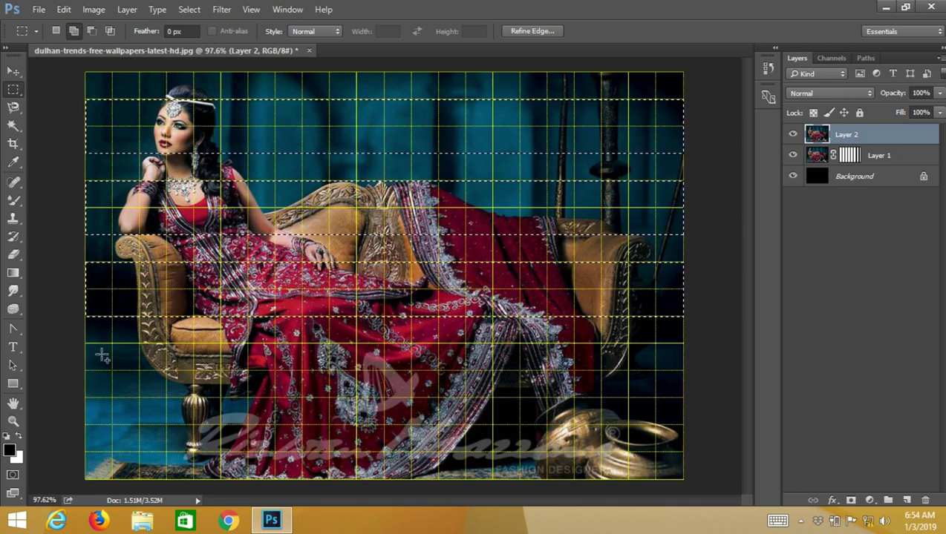
{"action": "left_click_drag", "start_coordinate": [84, 343], "coordinate": [702, 397]}
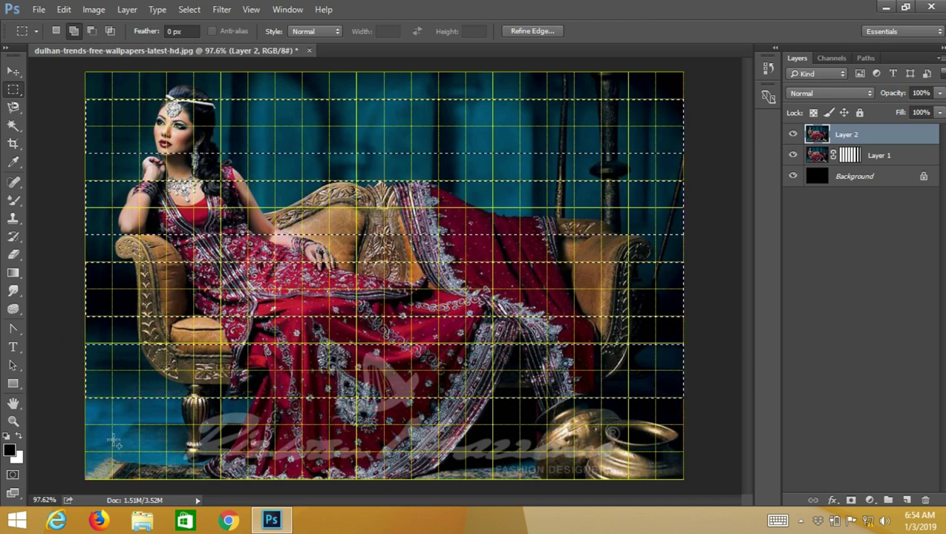
{"action": "left_click_drag", "start_coordinate": [87, 426], "coordinate": [685, 481]}
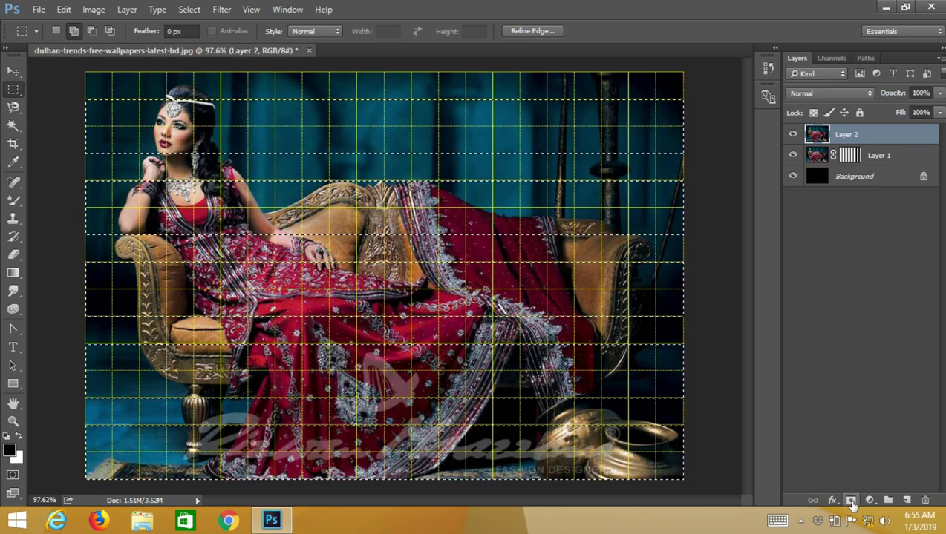
Turn the row selection into Layer 2's layer mask, then select Layer 1
{"action": "left_click", "coordinate": [851, 501]}
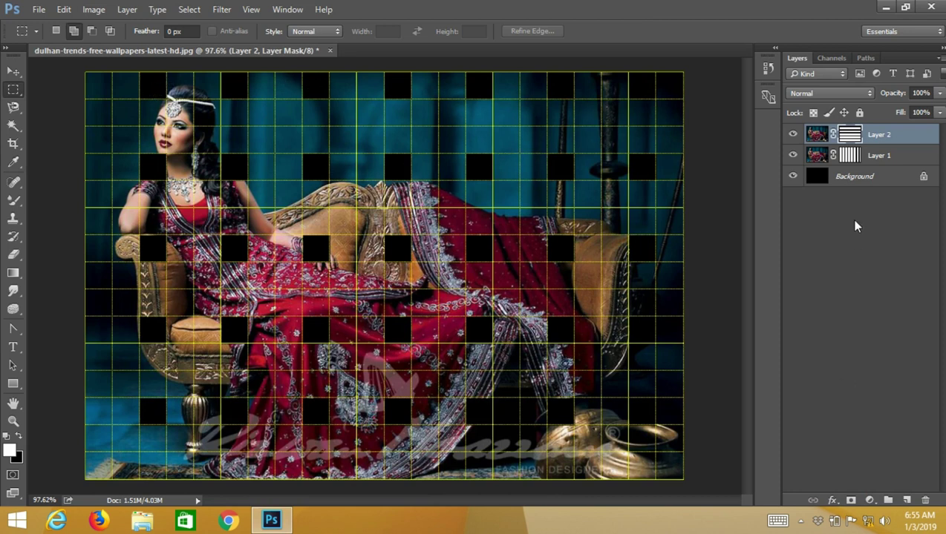
{"action": "left_click", "coordinate": [896, 159]}
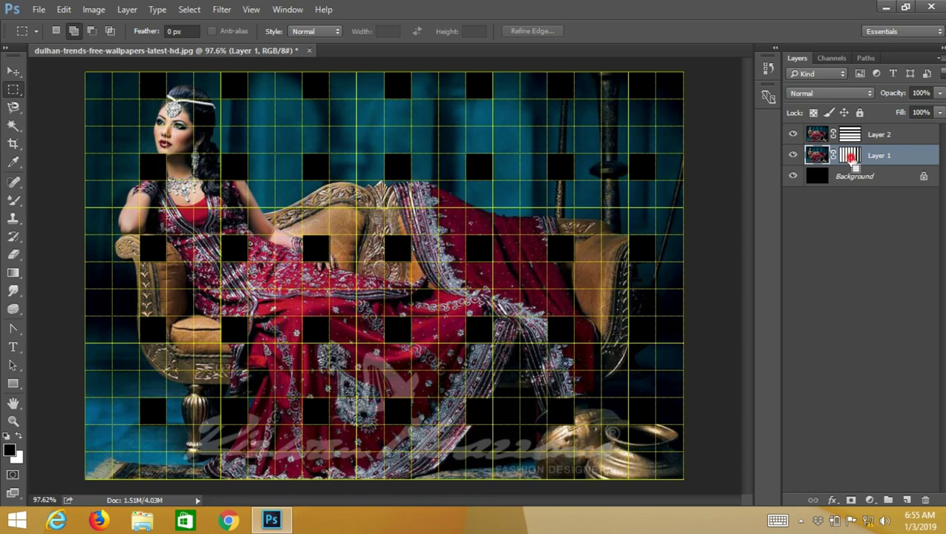
Load Layer 1's and Layer 2's masks together as one grid-strip selection
{"action": "left_click", "coordinate": [850, 157], "text": "ctrl"}
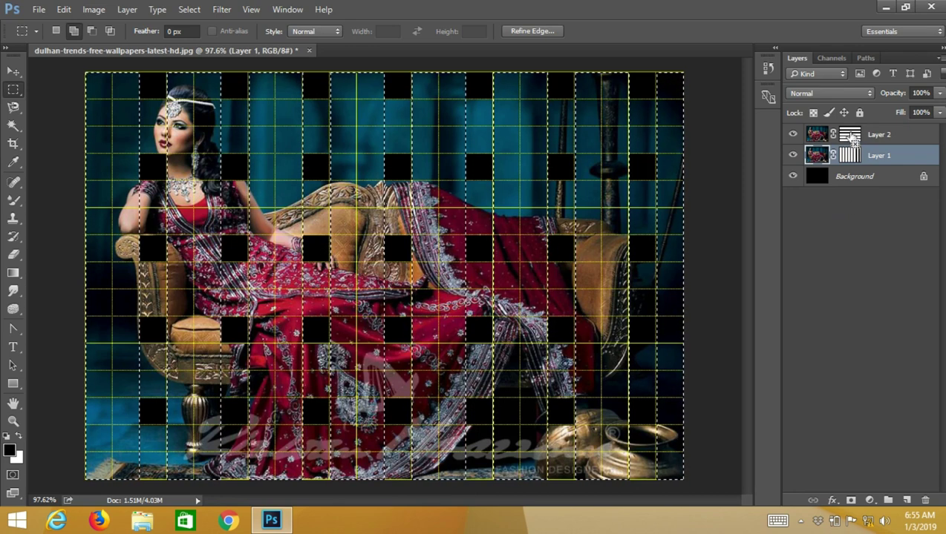
{"action": "left_click", "coordinate": [850, 138], "text": "ctrl+shift"}
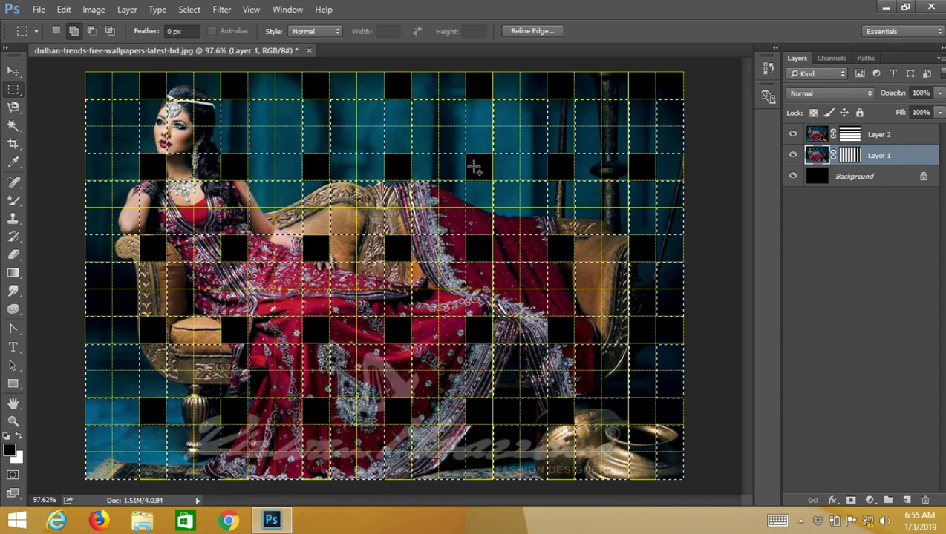
{"action": "left_click", "coordinate": [187, 9]}
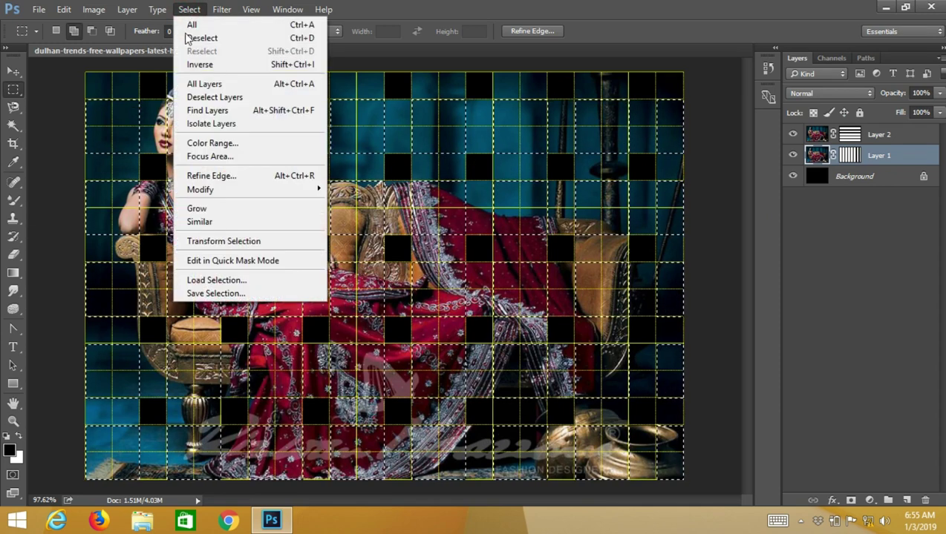
Save the grid selection as a new channel, then view it in Quick Mask
{"action": "left_click", "coordinate": [208, 295]}
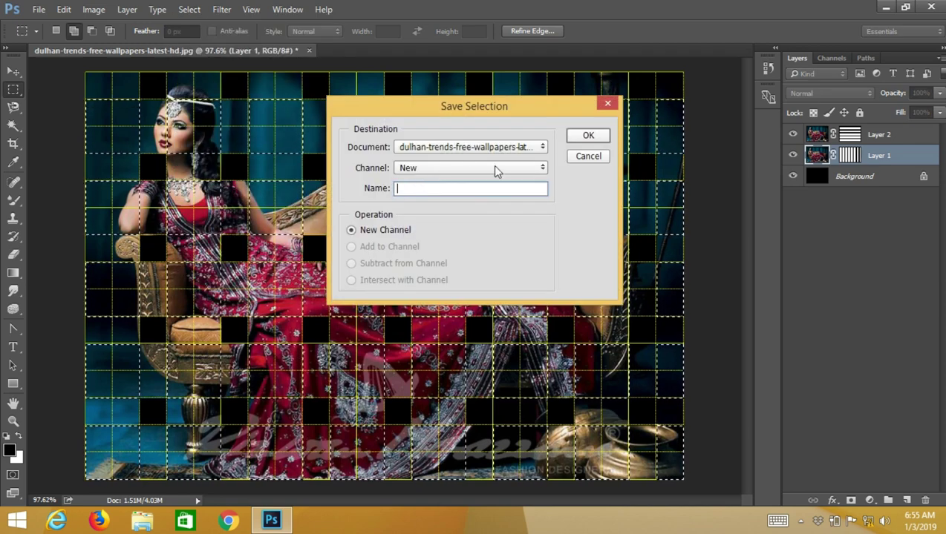
{"action": "left_click", "coordinate": [586, 138]}
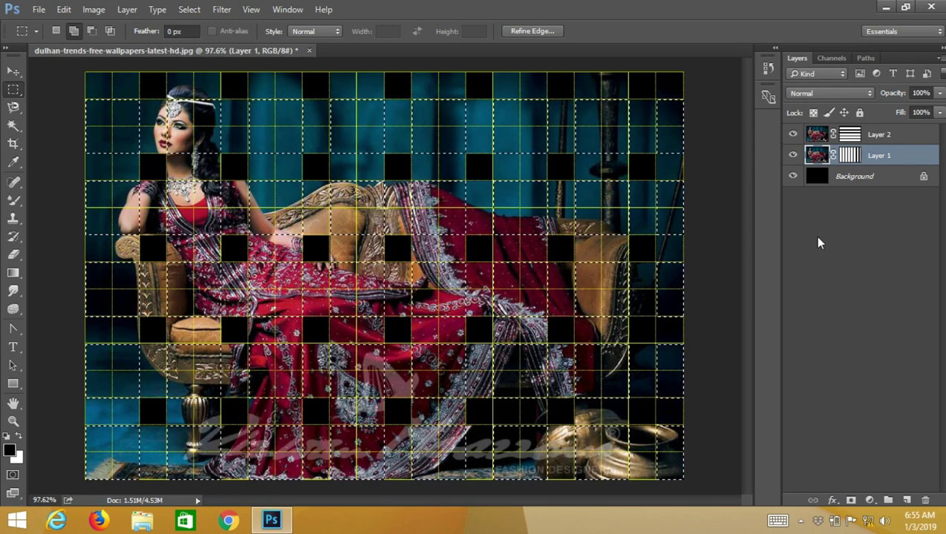
{"action": "key", "text": "q"}
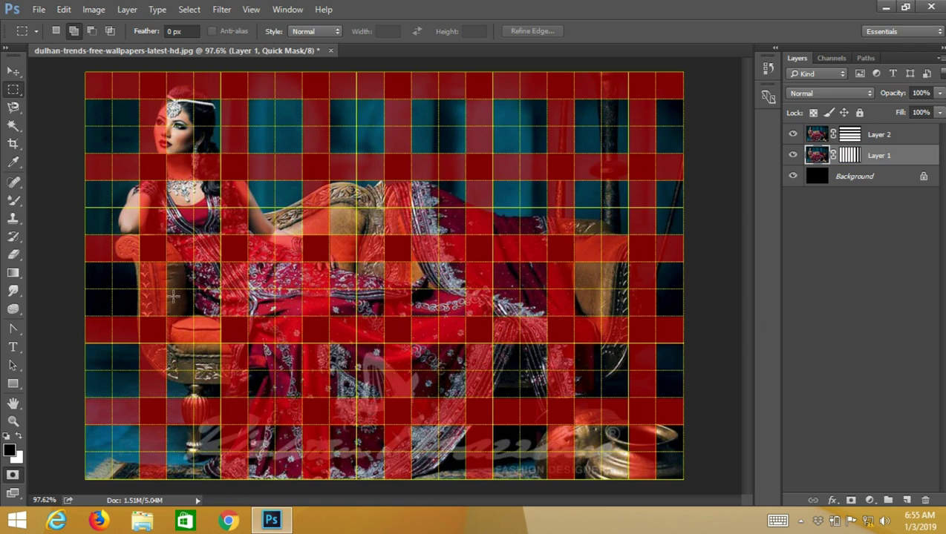
Switch to the Paint Bucket Tool
{"action": "left_click", "coordinate": [14, 221]}
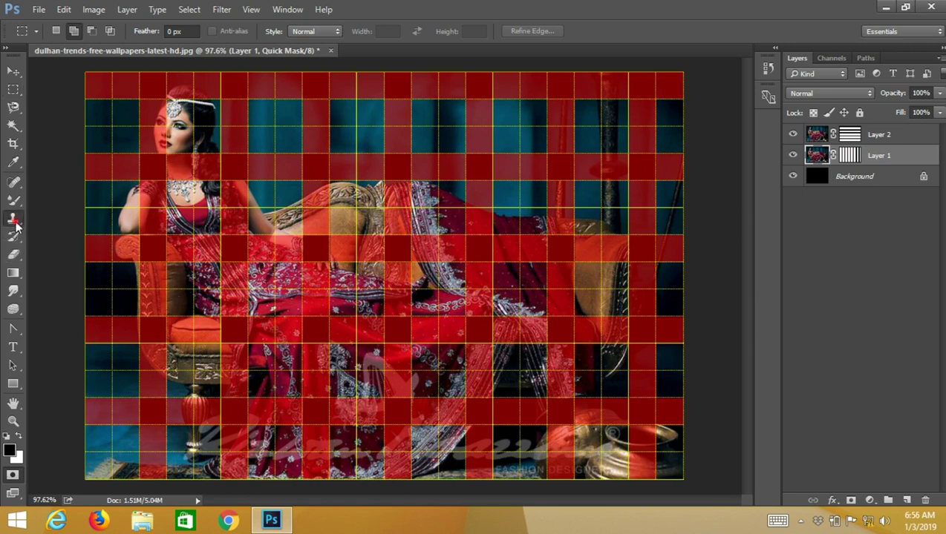
{"action": "right_click", "coordinate": [15, 223]}
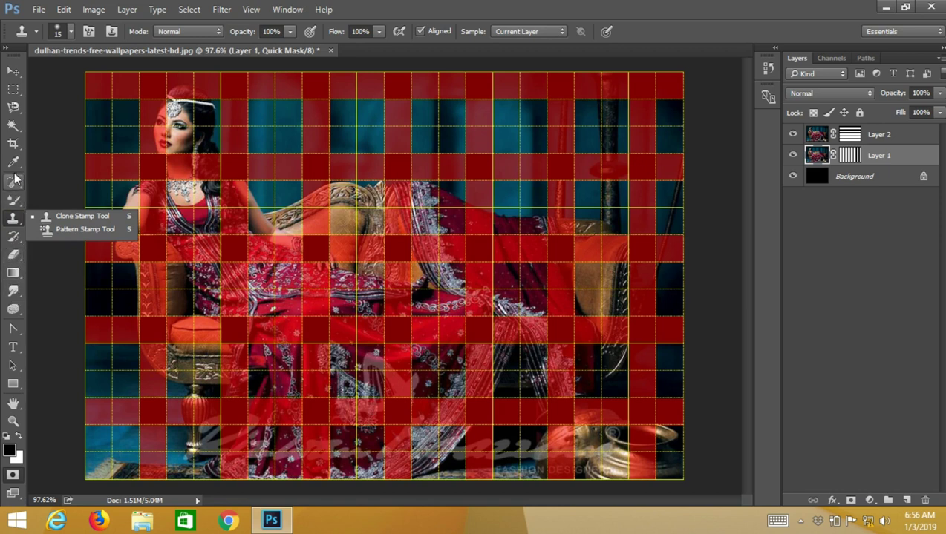
{"action": "left_click", "coordinate": [14, 273]}
{"action": "left_click", "coordinate": [13, 272]}
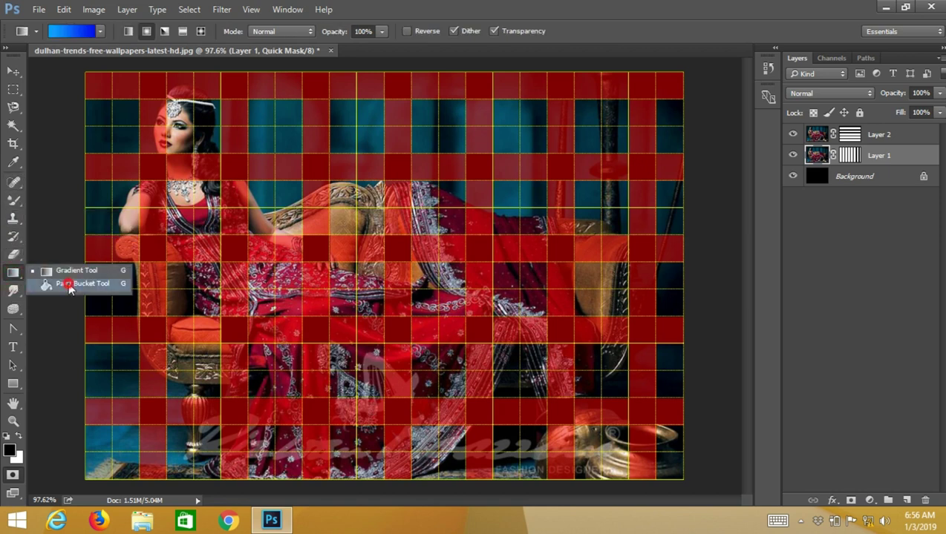
{"action": "left_click", "coordinate": [69, 283]}
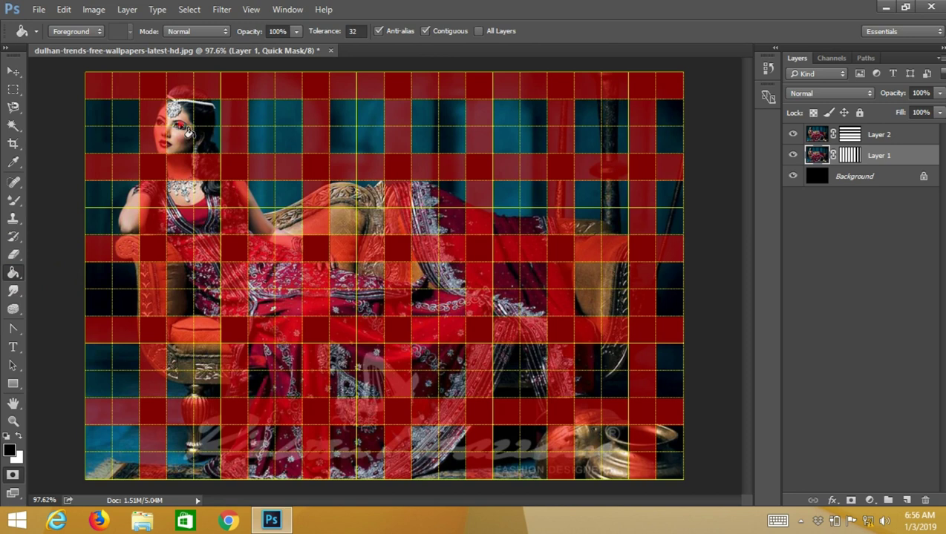
Fill scattered teal grid cells in the upper and middle rows with quick mask
{"action": "left_click", "coordinate": [187, 132]}
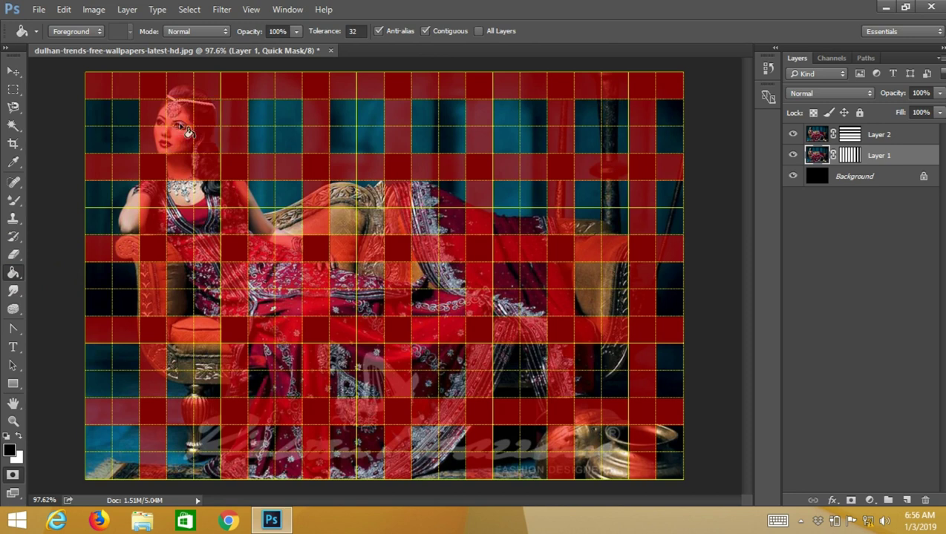
{"action": "left_click", "coordinate": [511, 131]}
{"action": "left_click", "coordinate": [670, 127]}
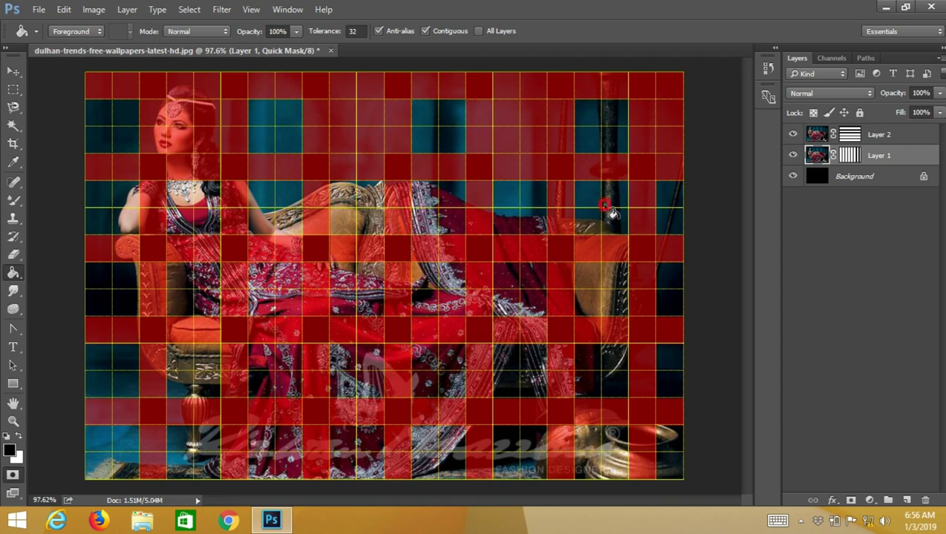
{"action": "left_click", "coordinate": [607, 210]}
{"action": "left_click", "coordinate": [261, 214]}
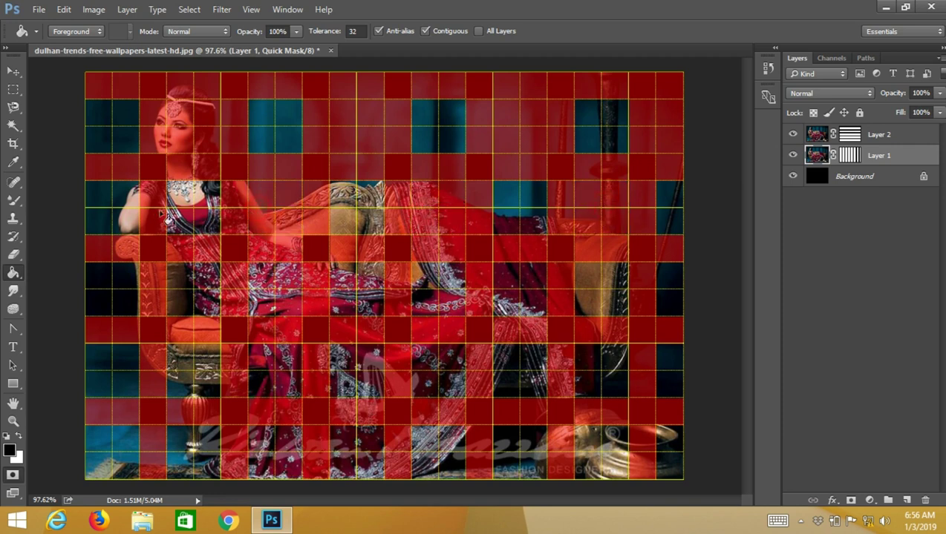
{"action": "left_click", "coordinate": [120, 211]}
{"action": "left_click", "coordinate": [191, 297]}
{"action": "left_click", "coordinate": [370, 293]}
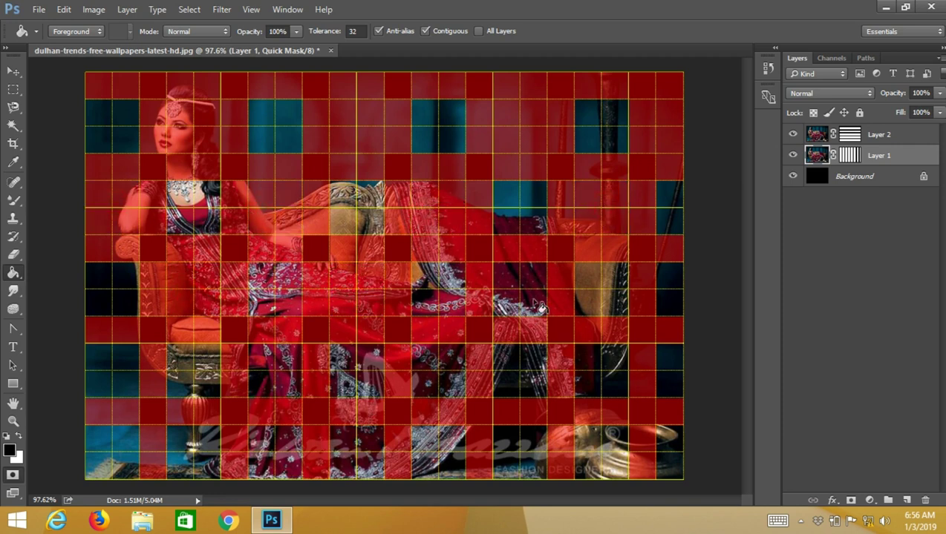
{"action": "left_click", "coordinate": [533, 297]}
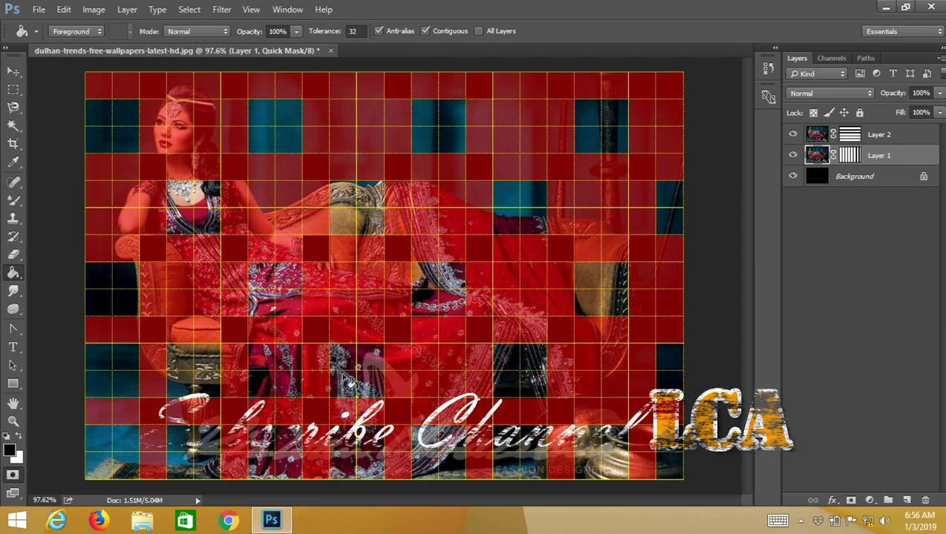
Mask scattered dark blocks in the lower rows, then exit Quick Mask to a selection
{"action": "left_click", "coordinate": [274, 370]}
{"action": "left_click", "coordinate": [119, 378]}
{"action": "left_click", "coordinate": [205, 464]}
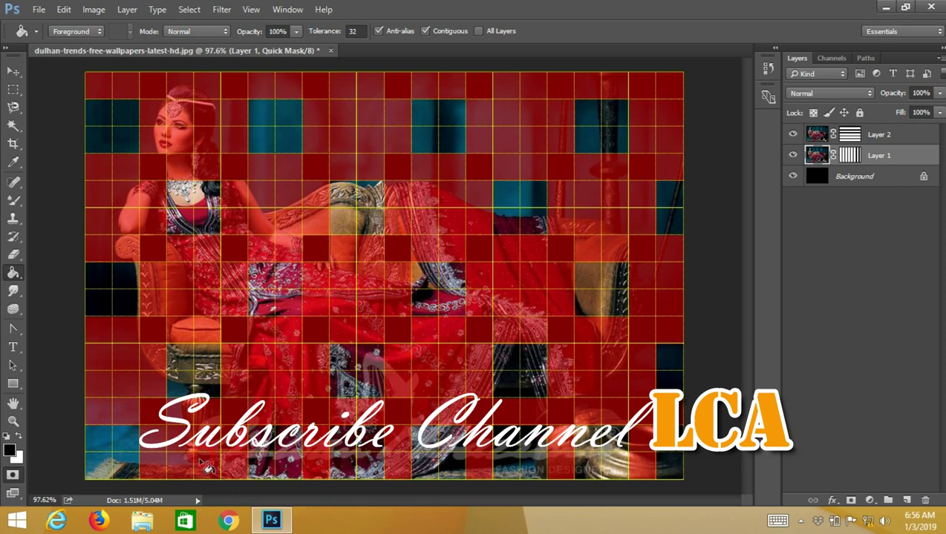
{"action": "left_click", "coordinate": [358, 459]}
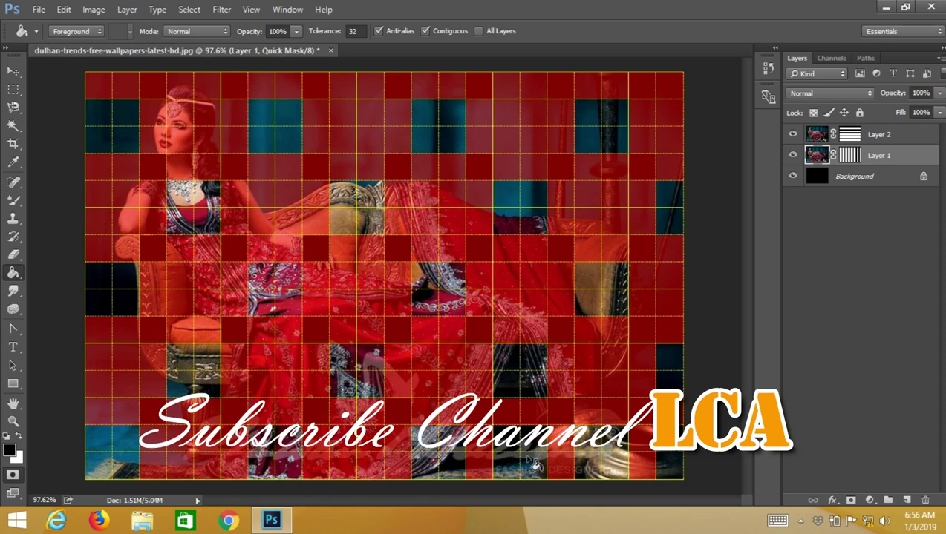
{"action": "left_click", "coordinate": [533, 463]}
{"action": "left_click", "coordinate": [668, 454]}
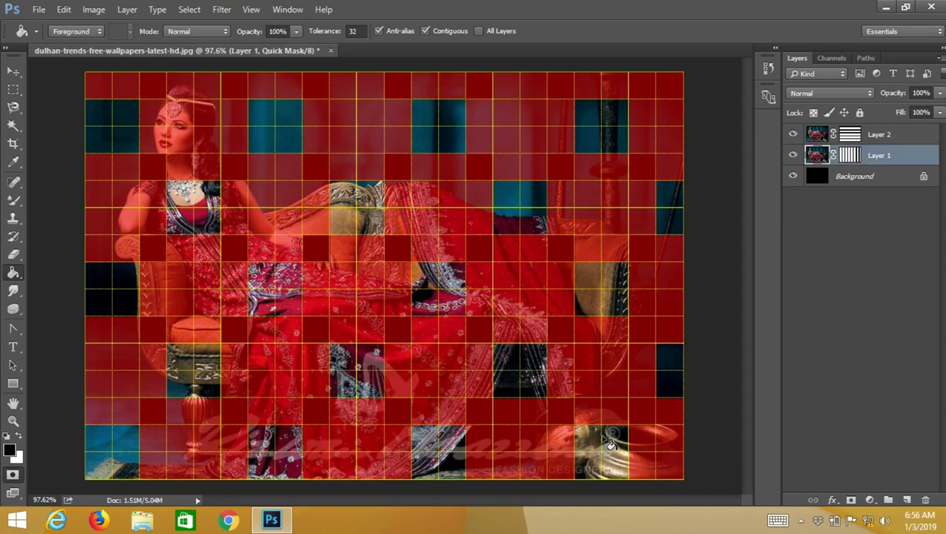
{"action": "key", "text": "q"}
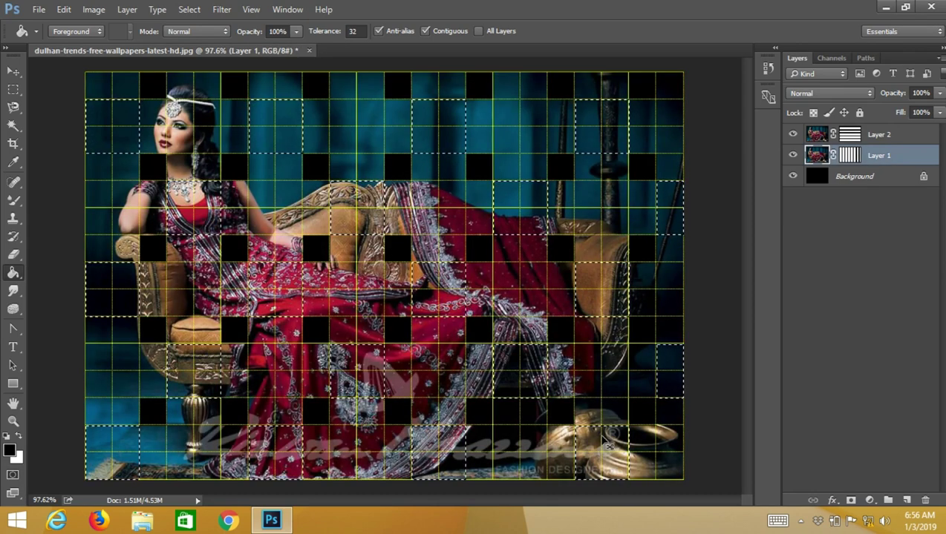
Copy the selected squares to a new Layer 3 and show the Channels list with Alpha 1
{"action": "key", "text": "ctrl+j"}
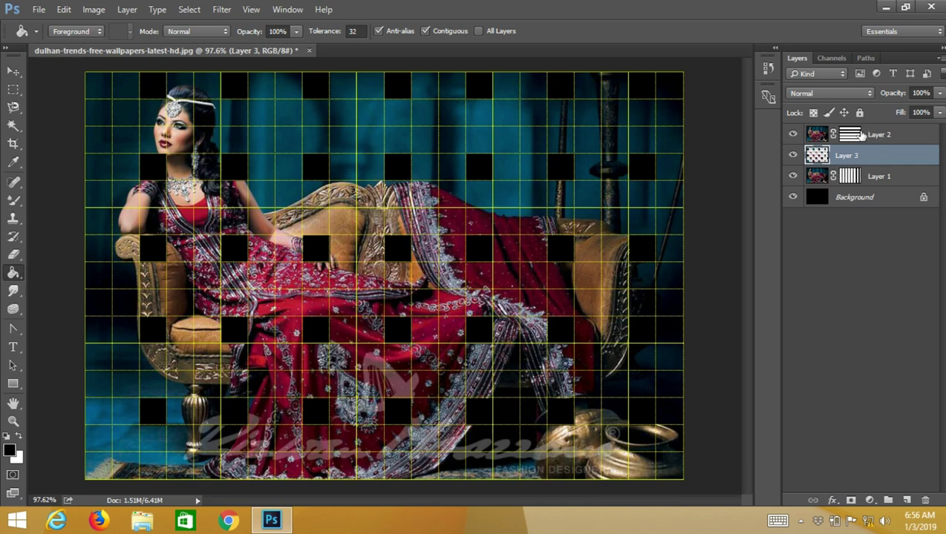
{"action": "left_click", "coordinate": [832, 58]}
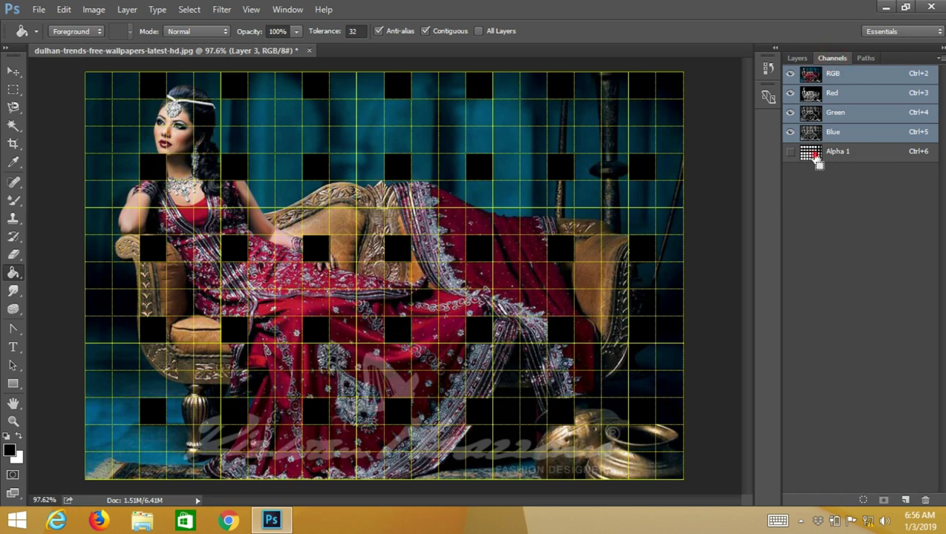
Reload the Alpha 1 selection and display it as a red quick mask in Layers view
{"action": "left_click", "coordinate": [811, 153], "text": "ctrl"}
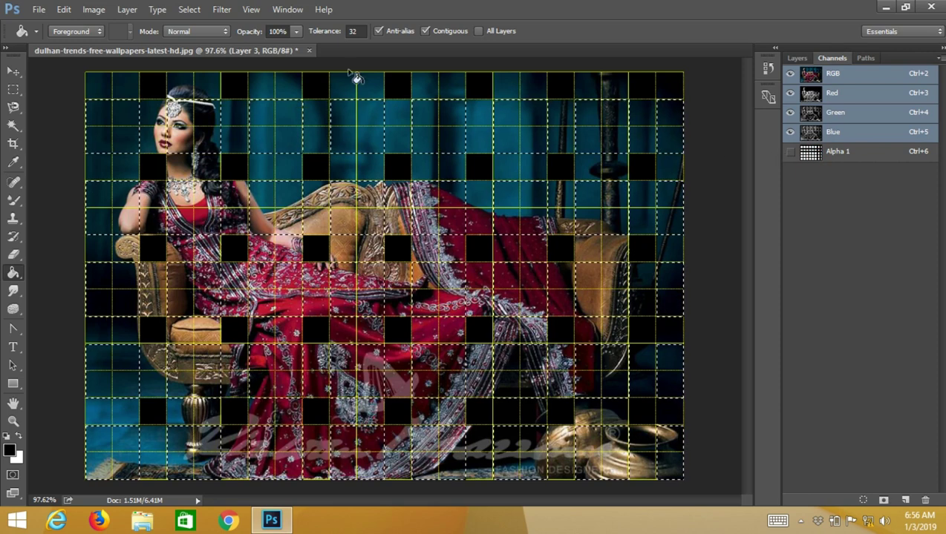
{"action": "left_click", "coordinate": [796, 59]}
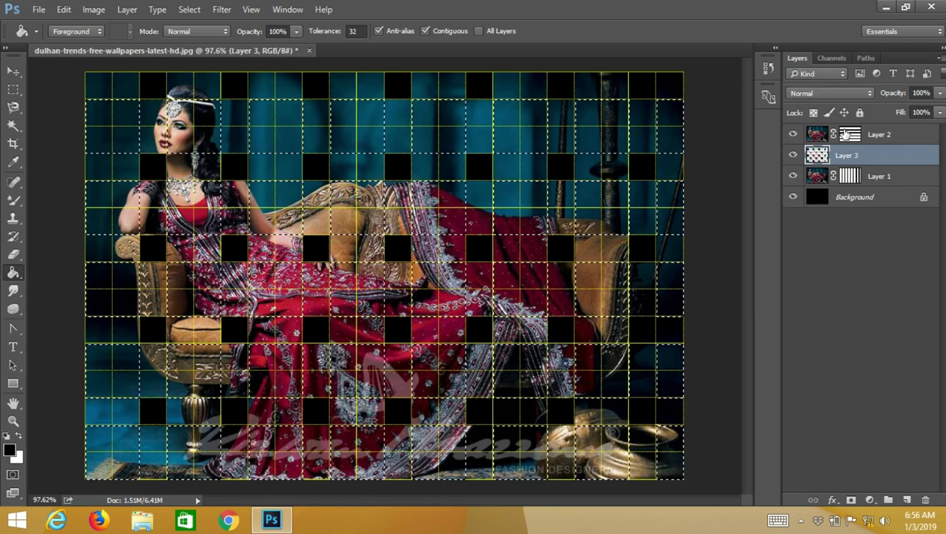
{"action": "key", "text": "q"}
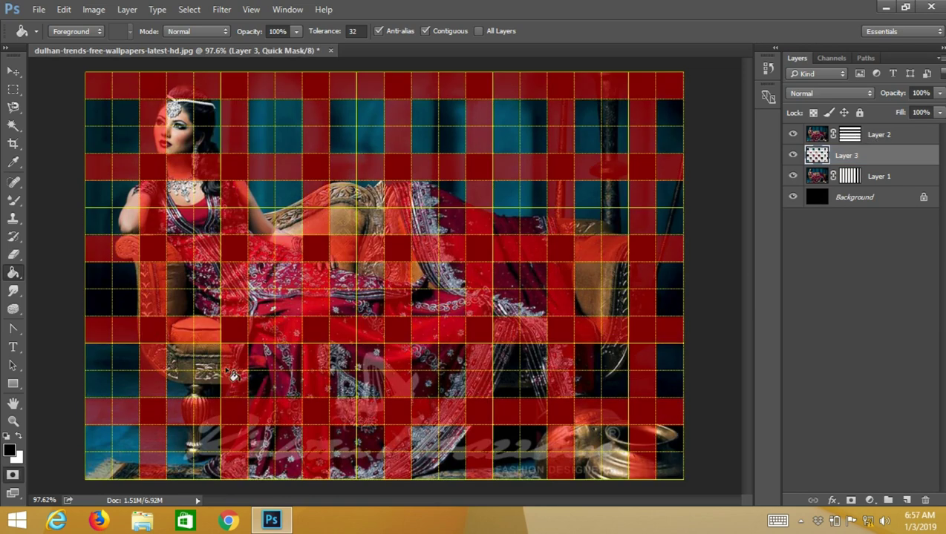
With Layer 2 active, mask alternating teal cells in the top and middle rows
{"action": "left_click", "coordinate": [865, 136]}
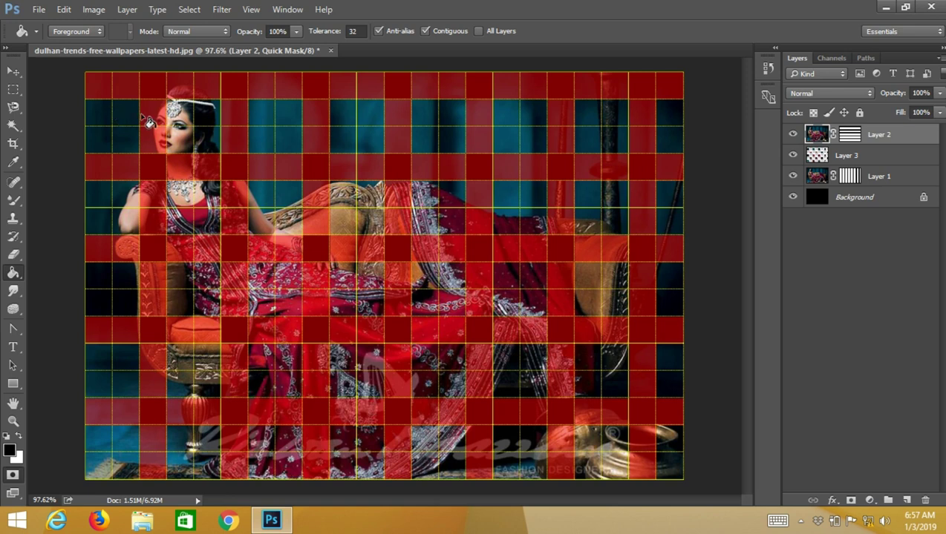
{"action": "left_click", "coordinate": [111, 126]}
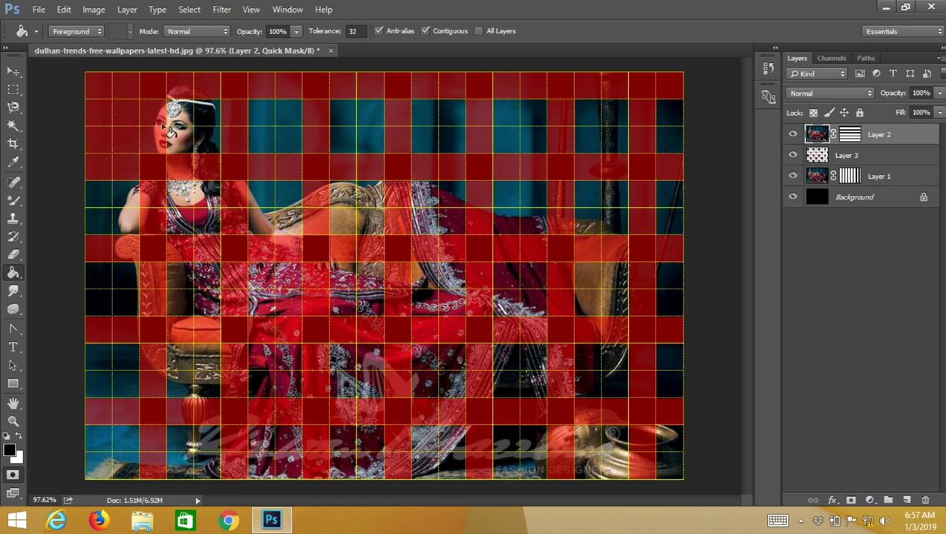
{"action": "left_click", "coordinate": [276, 128]}
{"action": "left_click", "coordinate": [455, 133]}
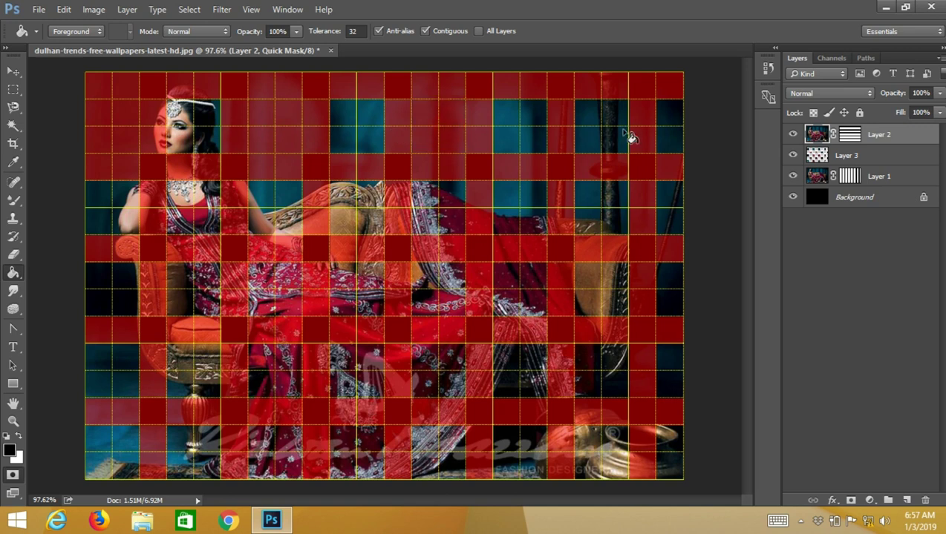
{"action": "left_click", "coordinate": [610, 130]}
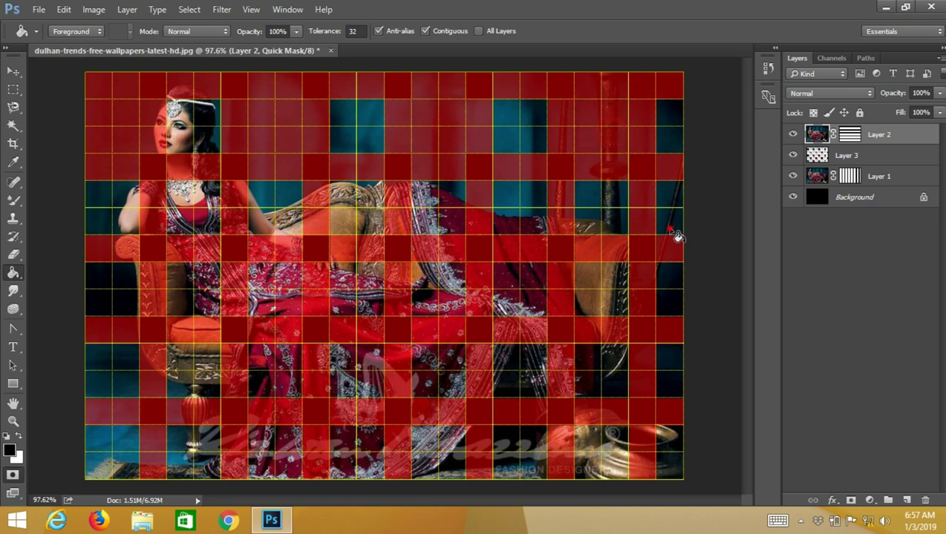
{"action": "left_click", "coordinate": [527, 214]}
{"action": "left_click", "coordinate": [360, 210]}
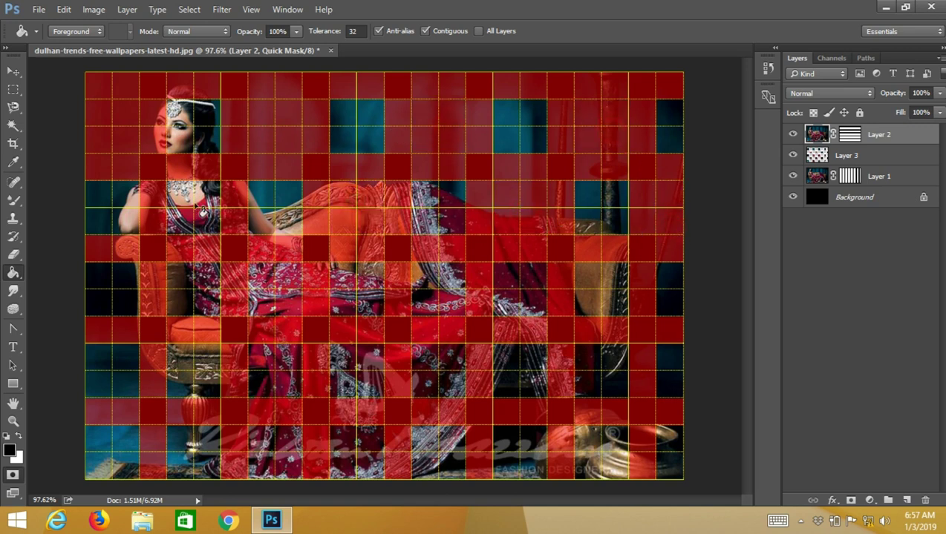
{"action": "left_click", "coordinate": [199, 210]}
{"action": "left_click", "coordinate": [126, 292]}
Mask the remaining alternating squares down to the bottom row and exit Quick Mask
{"action": "left_click", "coordinate": [264, 301]}
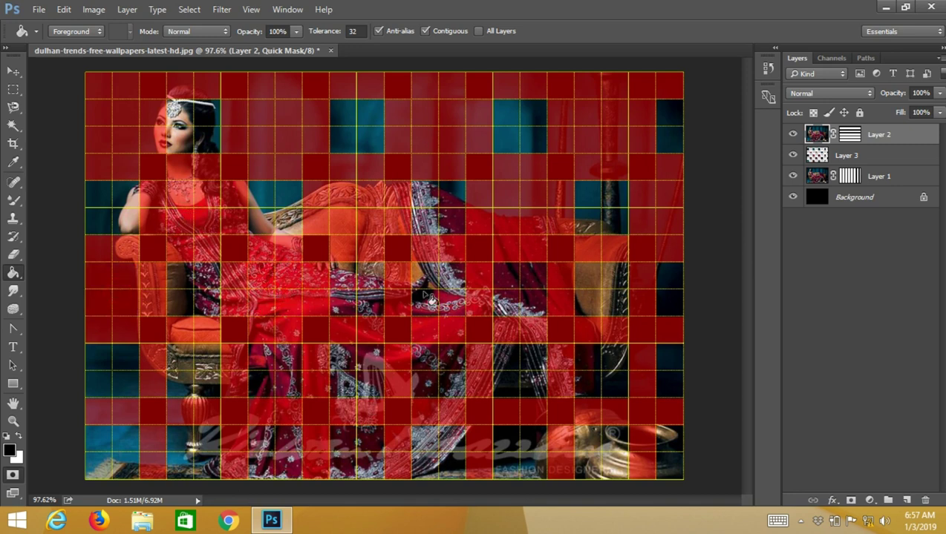
{"action": "left_click", "coordinate": [446, 291]}
{"action": "left_click", "coordinate": [599, 288]}
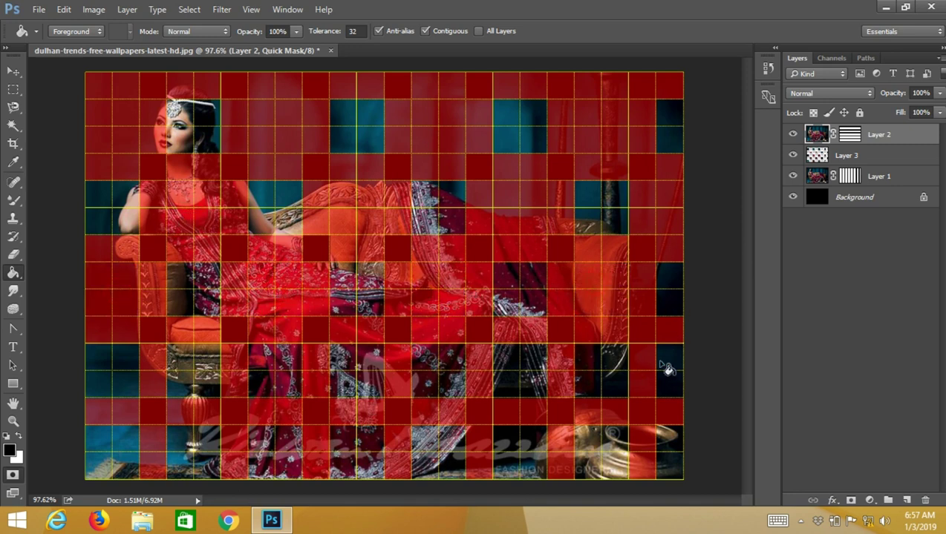
{"action": "left_click", "coordinate": [663, 373]}
{"action": "left_click", "coordinate": [498, 377]}
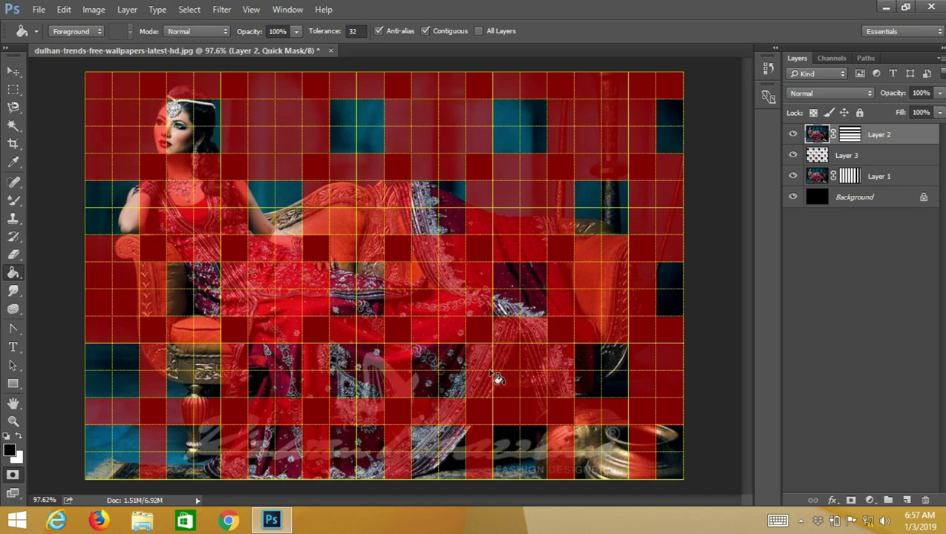
{"action": "left_click", "coordinate": [349, 374]}
{"action": "left_click", "coordinate": [181, 377]}
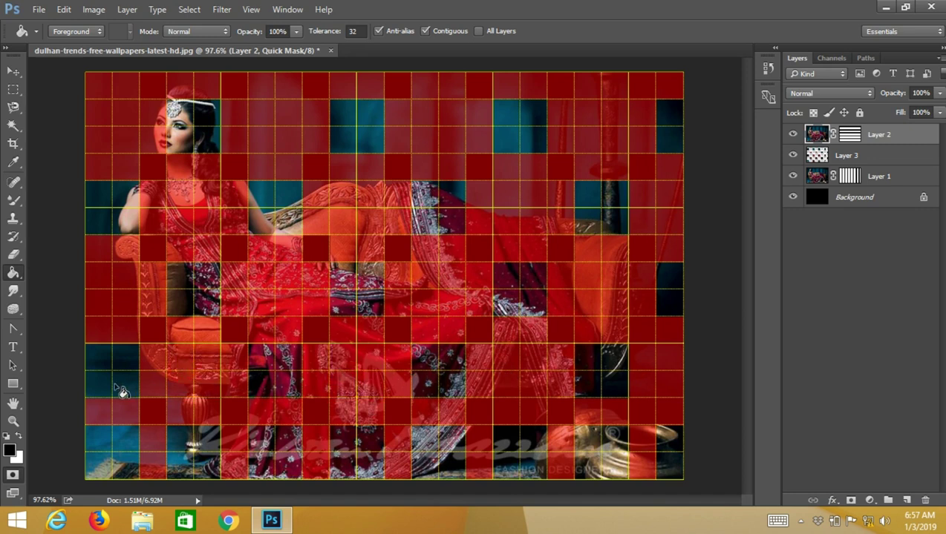
{"action": "left_click", "coordinate": [118, 454]}
{"action": "left_click", "coordinate": [285, 459]}
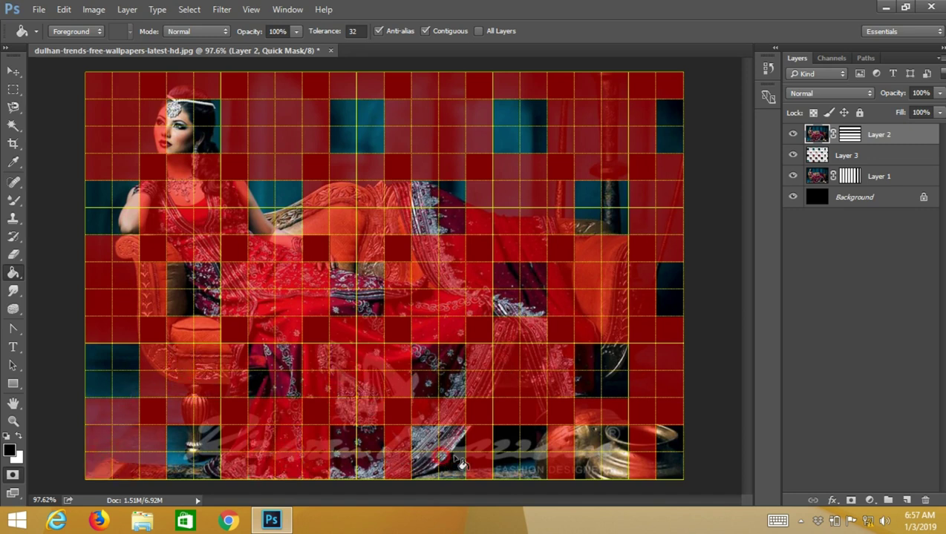
{"action": "left_click", "coordinate": [449, 457]}
{"action": "left_click", "coordinate": [603, 454]}
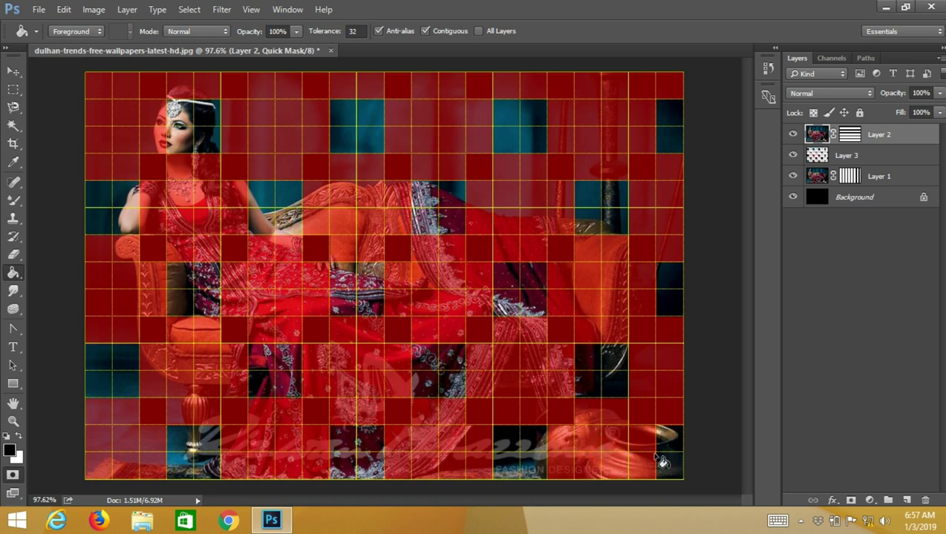
{"action": "key", "text": "q"}
{"action": "key", "text": "q"}
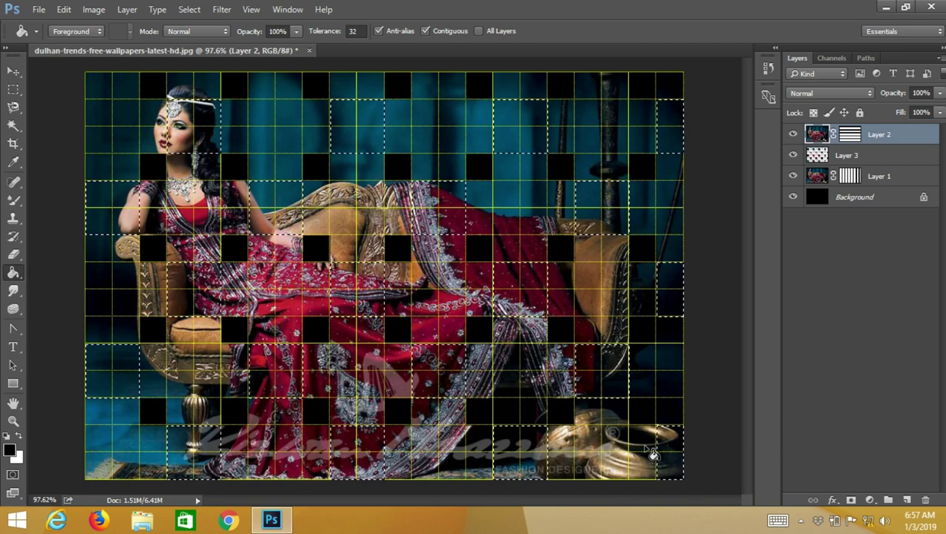
Copy the selection to a new Layer 4 and hide the grid with Ctrl+'
{"action": "key", "text": "ctrl+j"}
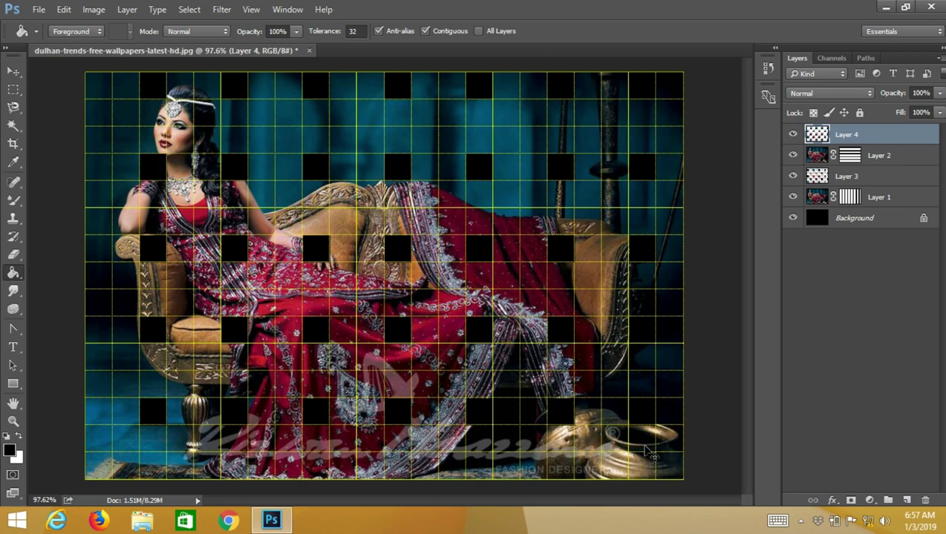
{"action": "key", "text": "ctrl+apostrophe"}
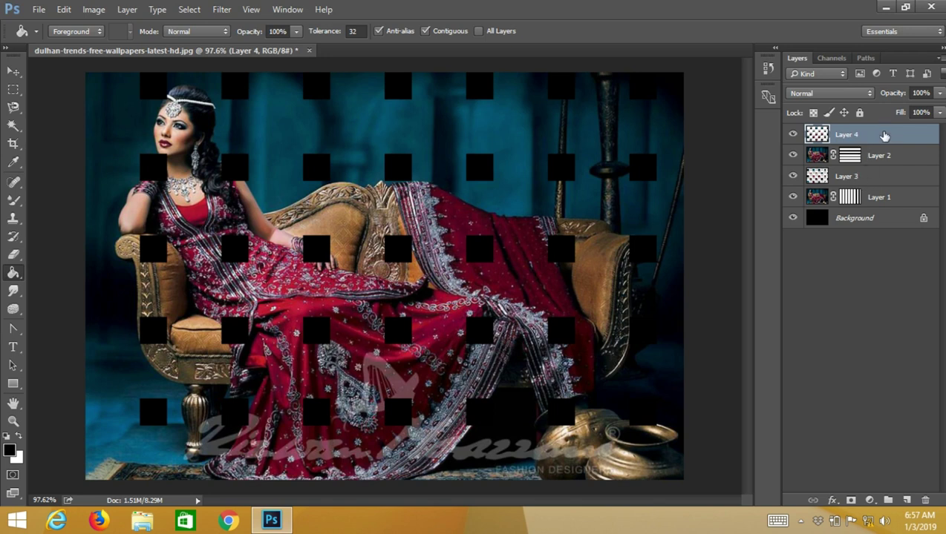
Give Layer 4 a Multiply 35% drop shadow with distance 20, spread 7, size 7
{"action": "double_click", "coordinate": [869, 135]}
{"action": "mouse_move", "coordinate": [594, 64]}
{"action": "left_mouse_down"}
{"action": "mouse_move", "coordinate": [680, 74]}
{"action": "mouse_move", "coordinate": [654, 85]}
{"action": "left_mouse_up"}
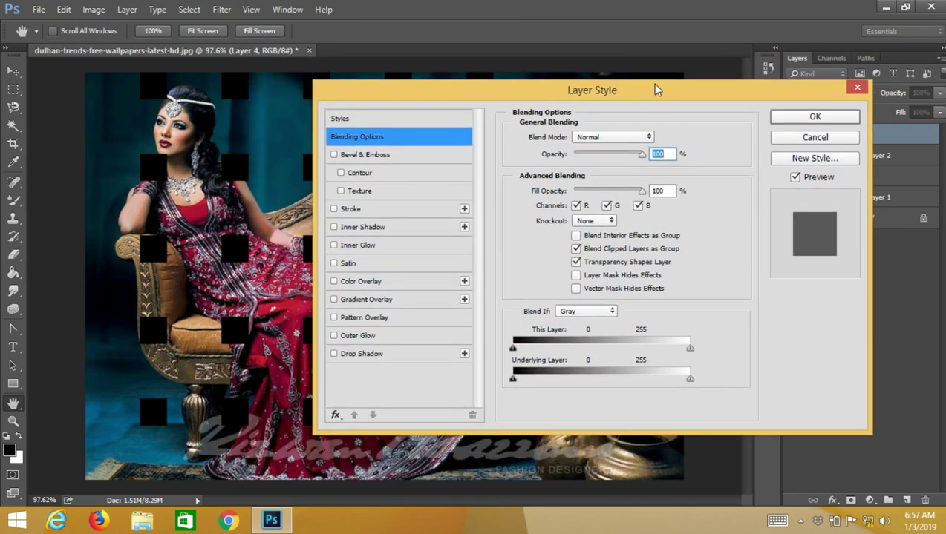
{"action": "left_click", "coordinate": [347, 354]}
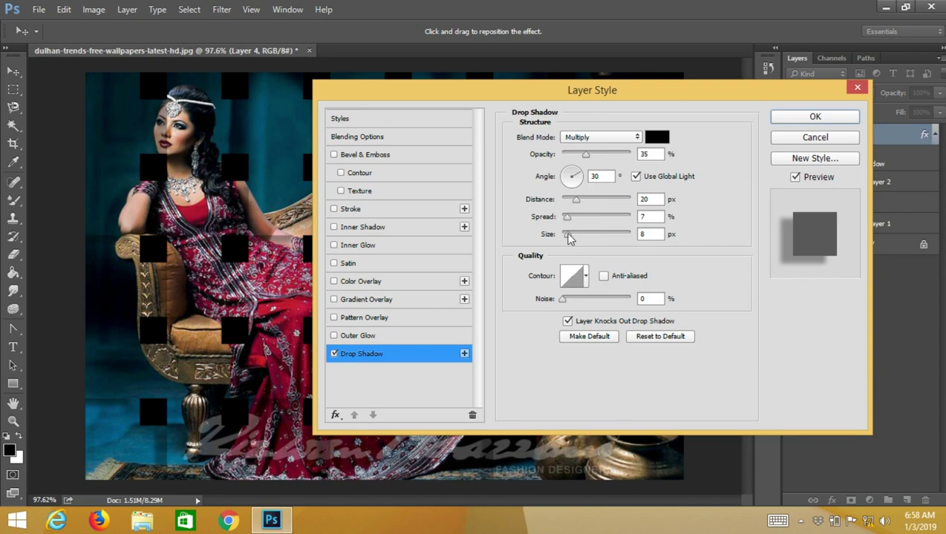
{"action": "mouse_move", "coordinate": [568, 236]}
{"action": "left_mouse_down"}
{"action": "mouse_move", "coordinate": [580, 235]}
{"action": "mouse_move", "coordinate": [567, 235]}
{"action": "mouse_move", "coordinate": [569, 221]}
{"action": "left_mouse_up"}
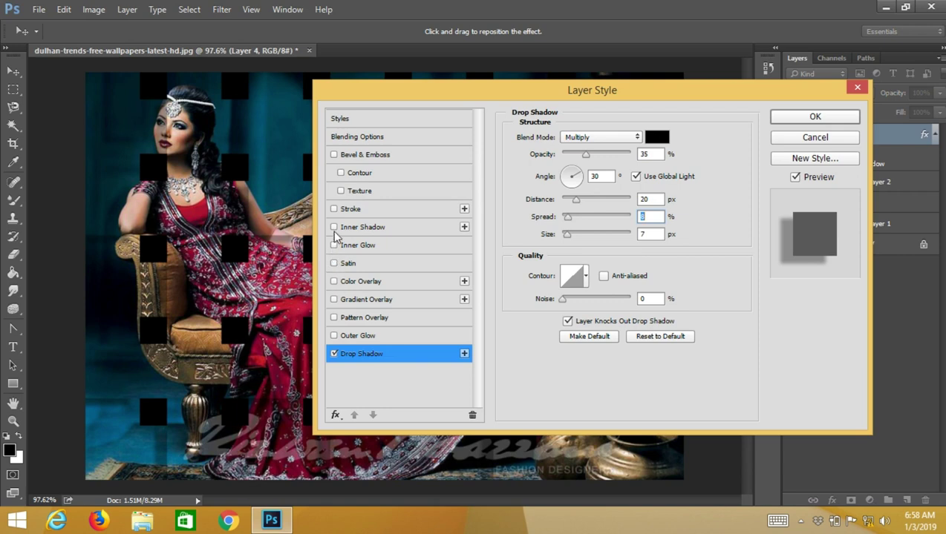
Add a Screen 35% outer glow with spread 3 and size 13, then apply the styles
{"action": "left_click", "coordinate": [334, 336]}
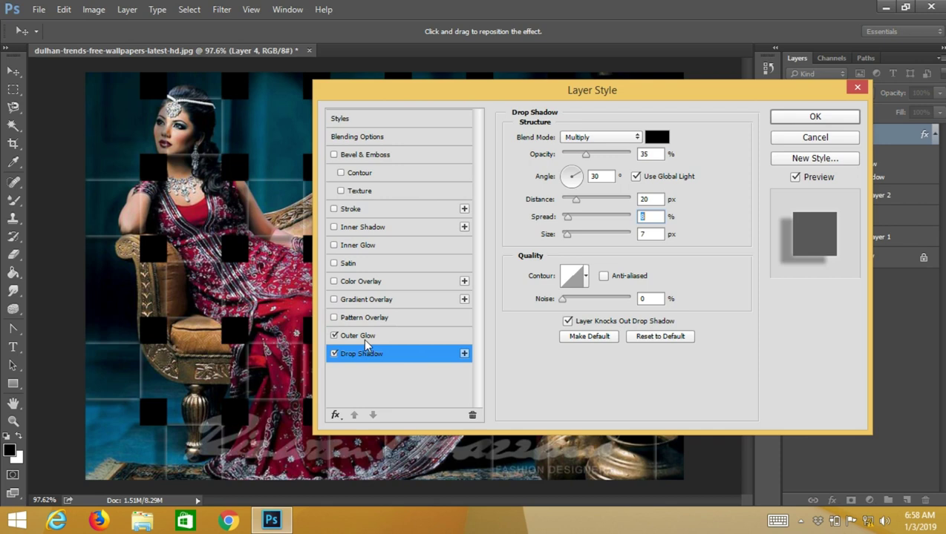
{"action": "left_click", "coordinate": [367, 335]}
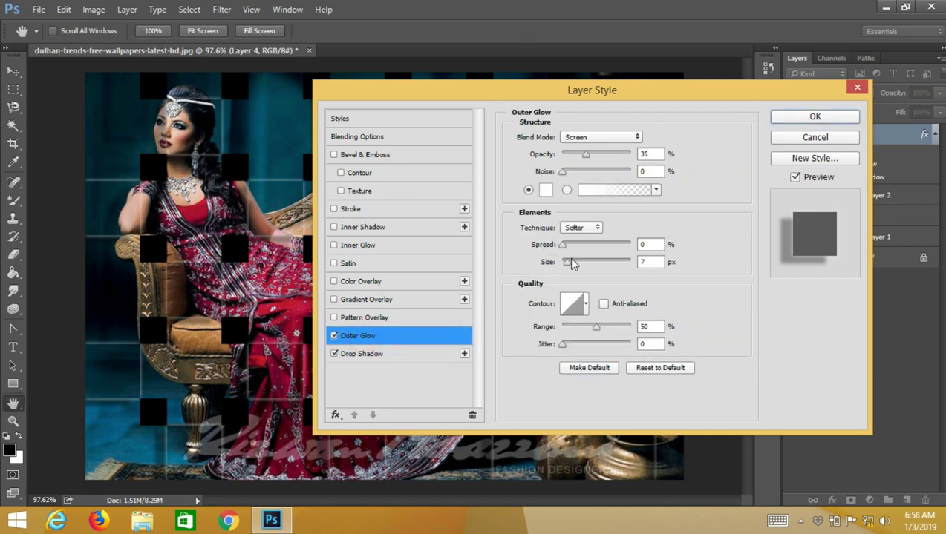
{"action": "left_click_drag", "start_coordinate": [562, 247], "coordinate": [573, 247]}
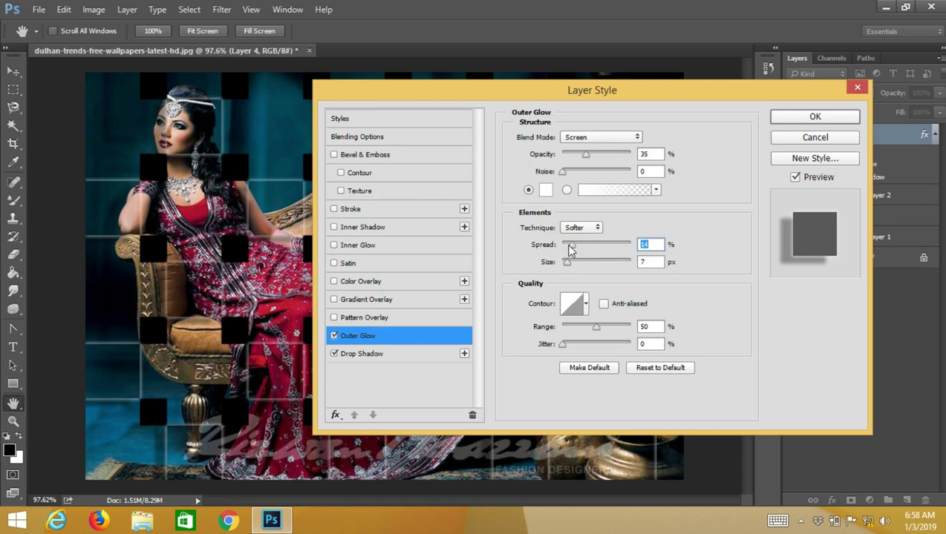
{"action": "mouse_move", "coordinate": [570, 248]}
{"action": "left_mouse_down"}
{"action": "mouse_move", "coordinate": [611, 249]}
{"action": "mouse_move", "coordinate": [564, 251]}
{"action": "mouse_move", "coordinate": [571, 267]}
{"action": "left_mouse_up"}
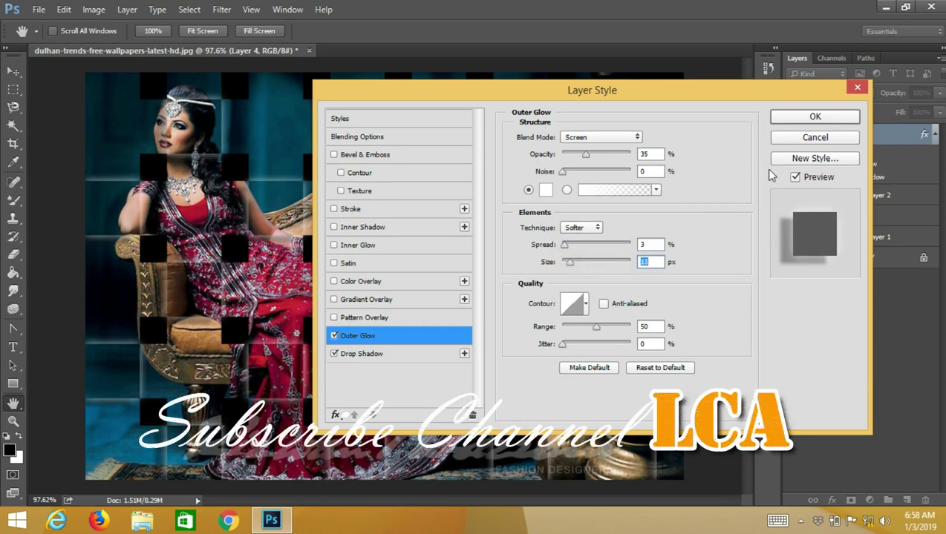
{"action": "left_click", "coordinate": [790, 119]}
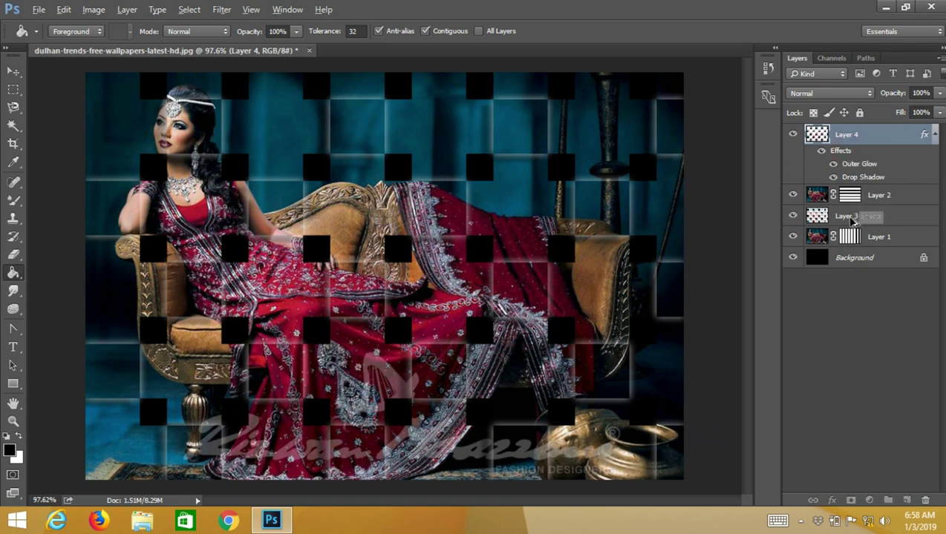
Copy Layer 4's shadow and glow onto Layer 3, then stamp visible layers into Layer 5
{"action": "left_click_drag", "start_coordinate": [850, 220], "coordinate": [849, 216]}
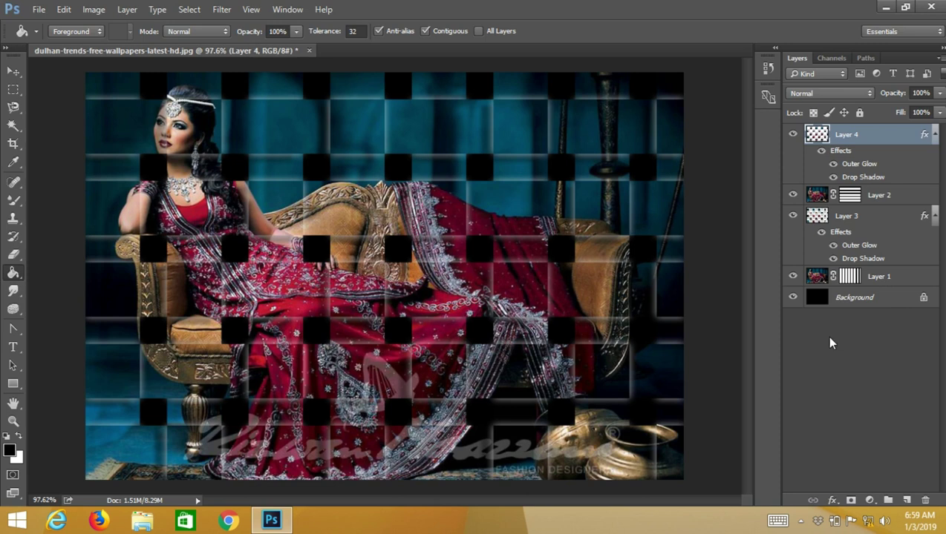
{"action": "left_click", "coordinate": [934, 214]}
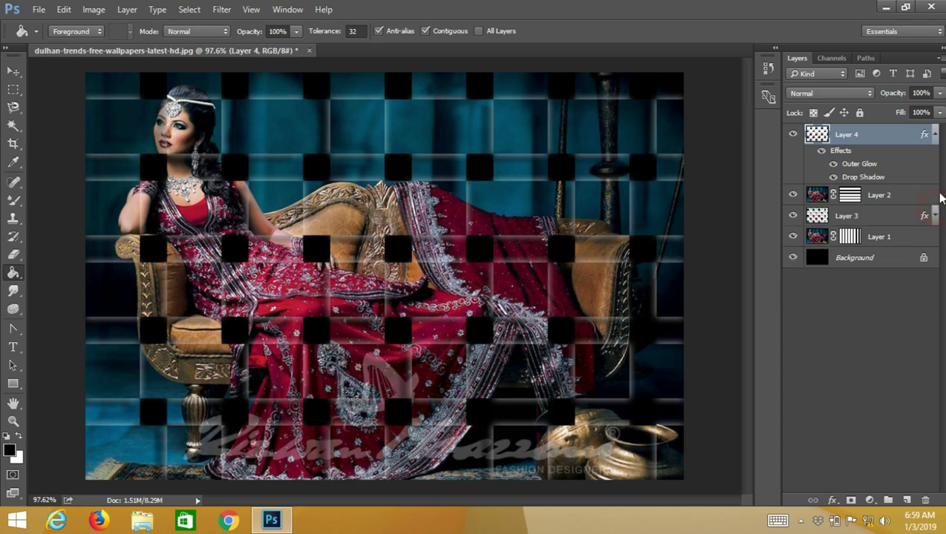
{"action": "left_click", "coordinate": [935, 135]}
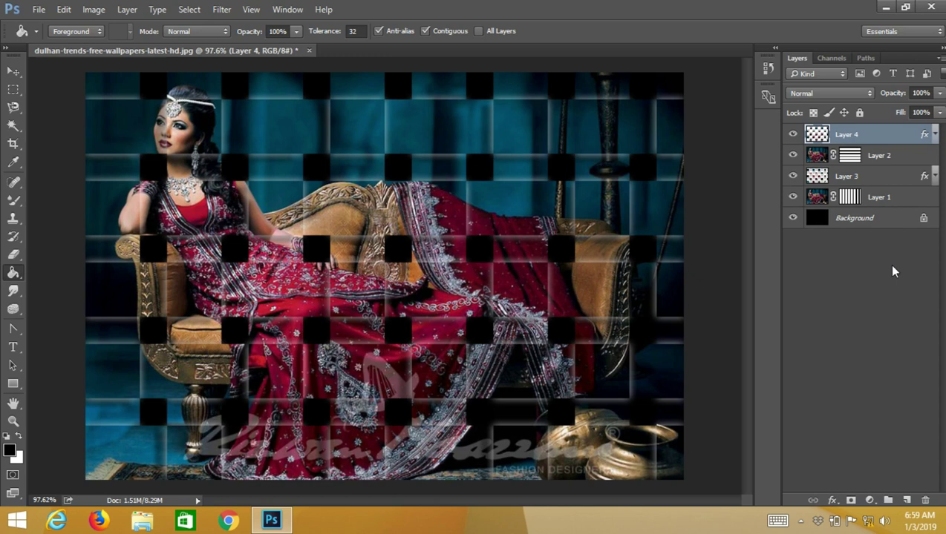
{"action": "key", "text": "ctrl+shift+alt+e"}
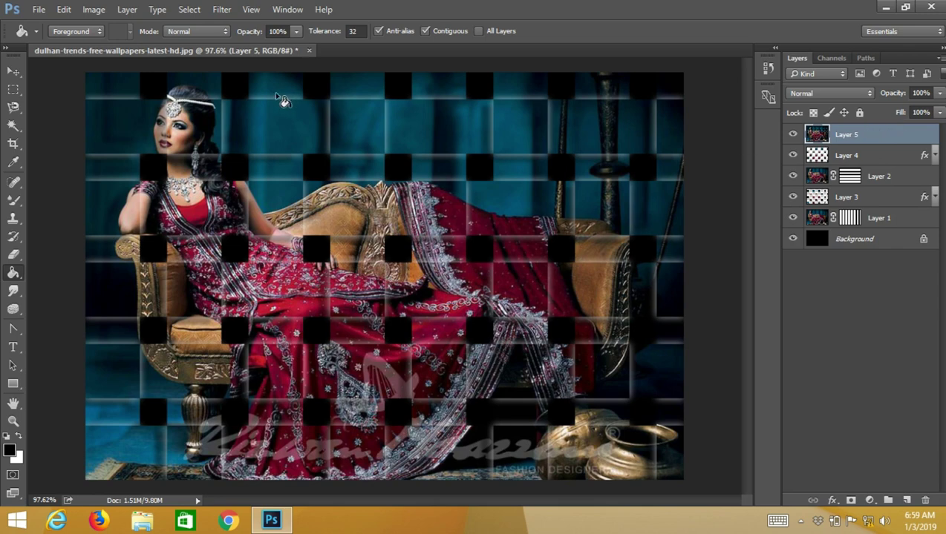
Apply the Filter Gallery Texturizer to Layer 5: Canvas, Scaling 100, Relief 2, Light Top
{"action": "left_click", "coordinate": [229, 13]}
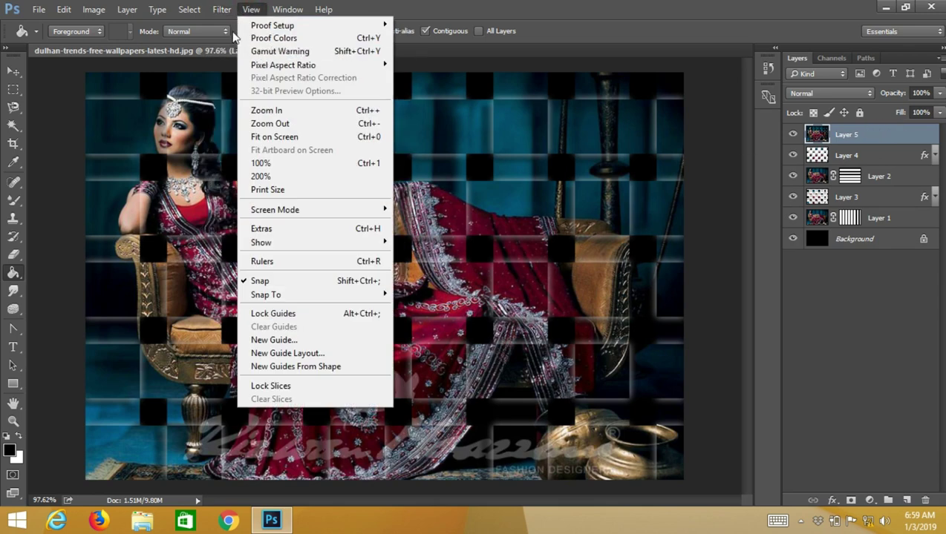
{"action": "left_click", "coordinate": [234, 65]}
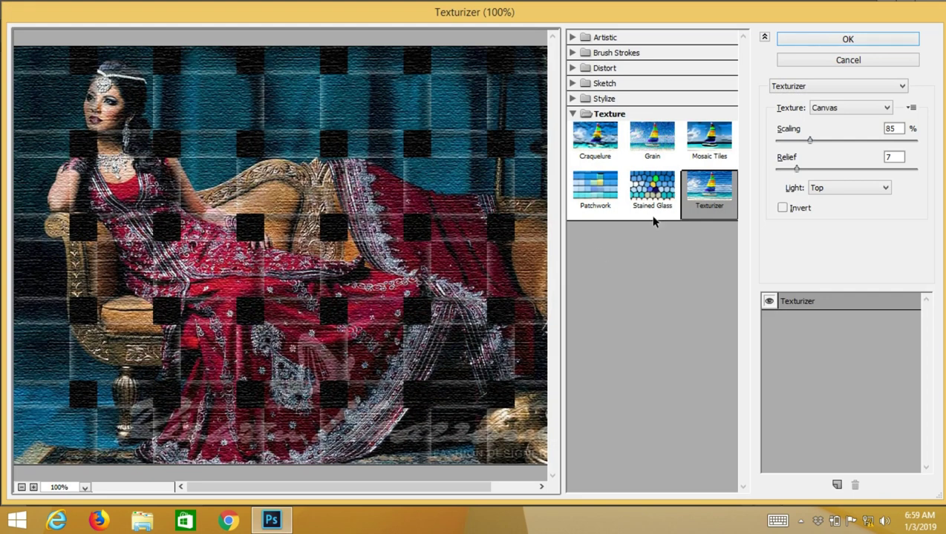
{"action": "left_click_drag", "start_coordinate": [796, 170], "coordinate": [781, 175]}
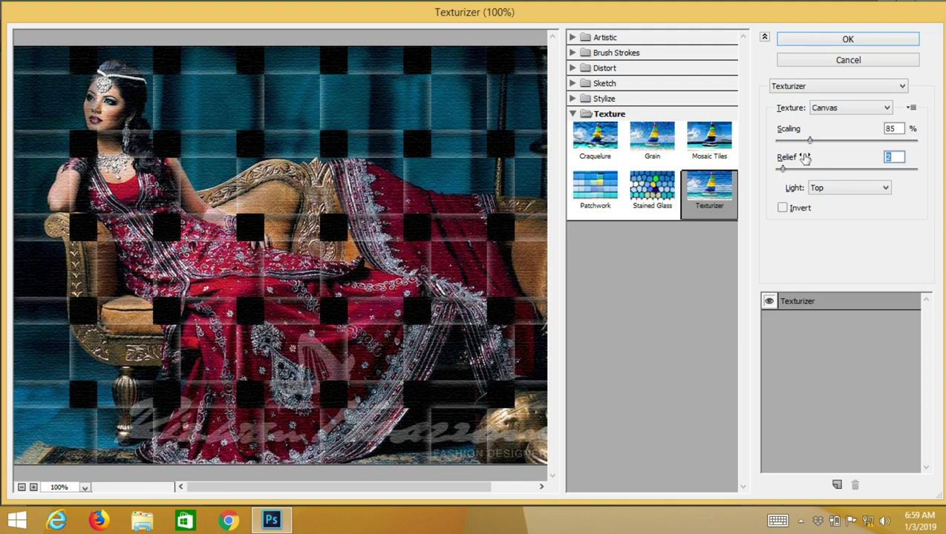
{"action": "left_click_drag", "start_coordinate": [809, 140], "coordinate": [821, 141]}
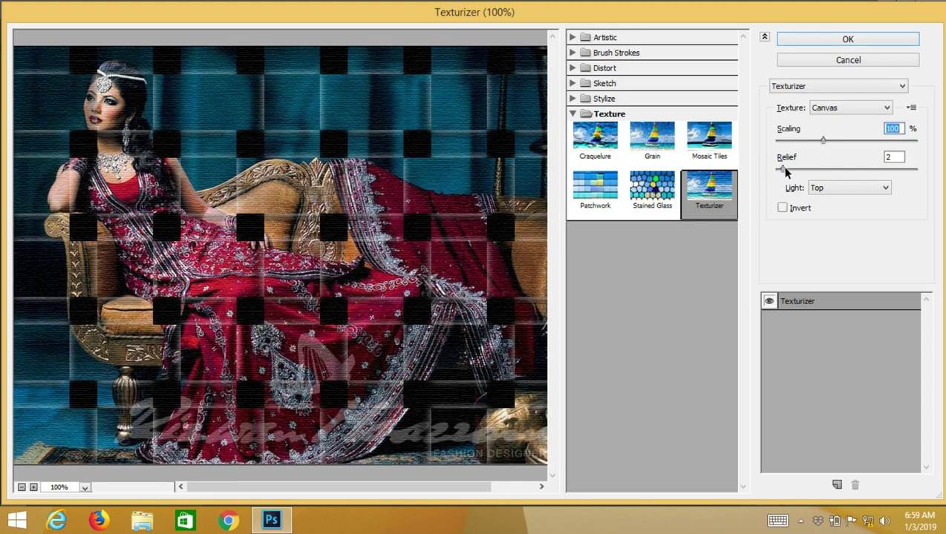
{"action": "left_click", "coordinate": [820, 38]}
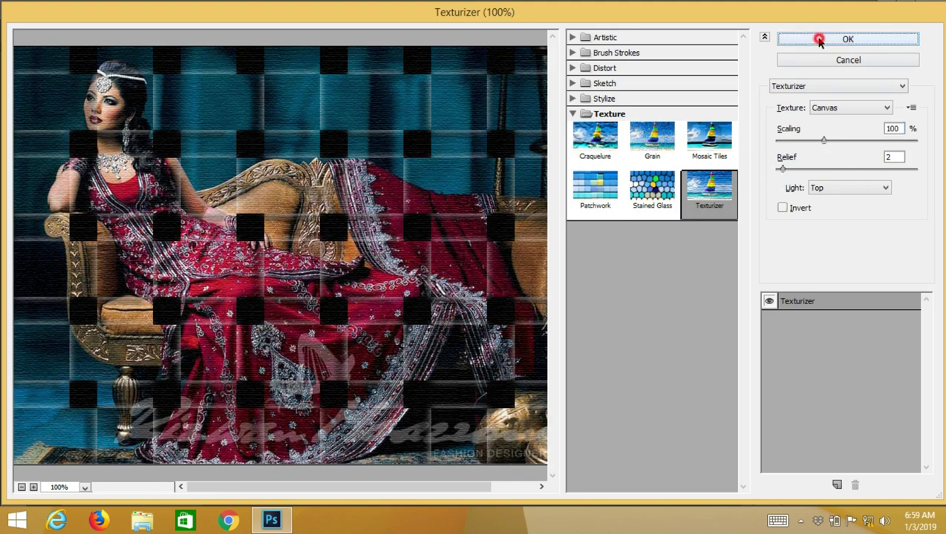